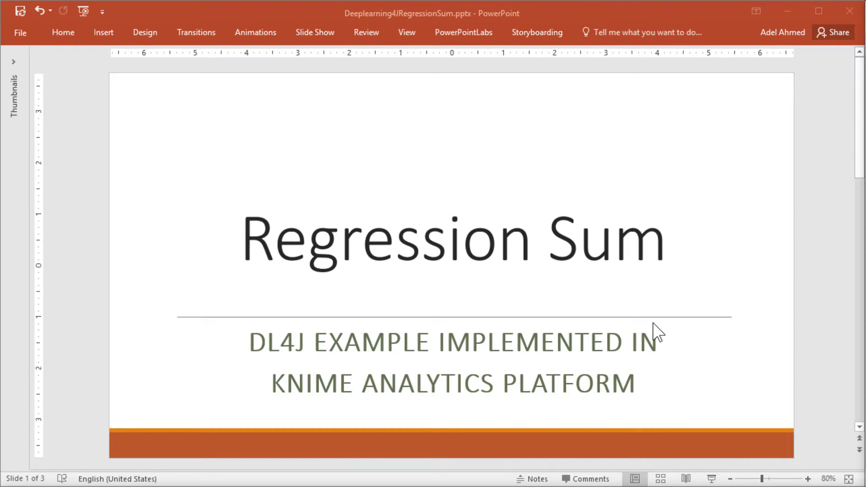
Step: Scroll to slide 2, 'Basic Algorithm', which lists the five steps
scroll(654, 323, "down", 1)
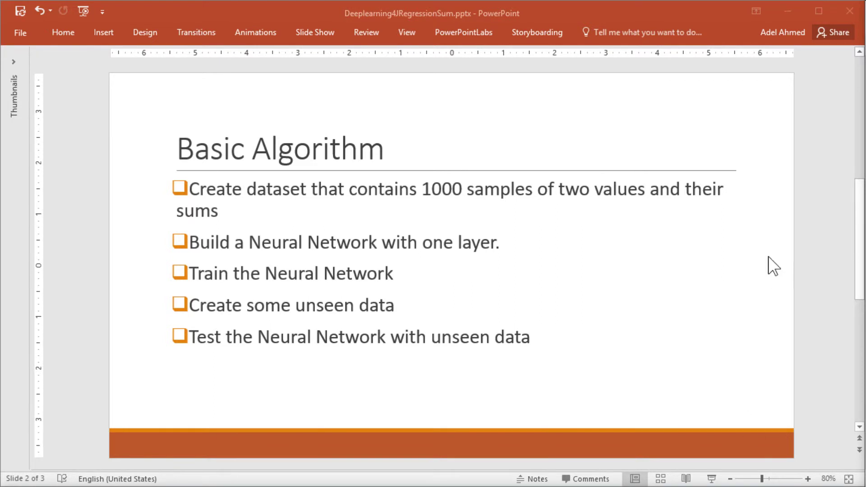
Step: Create a new KNIME workflow named RegressionSum and search the node repository for 'table cre'
left_click(787, 10)
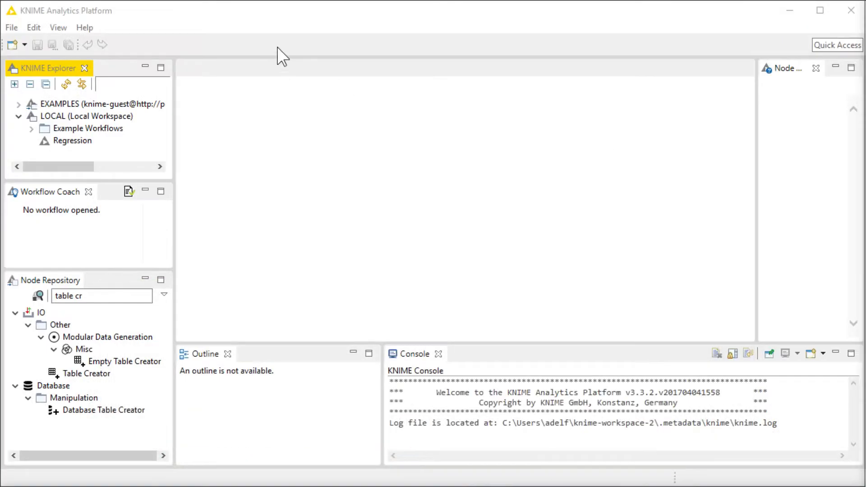
left_click(266, 21)
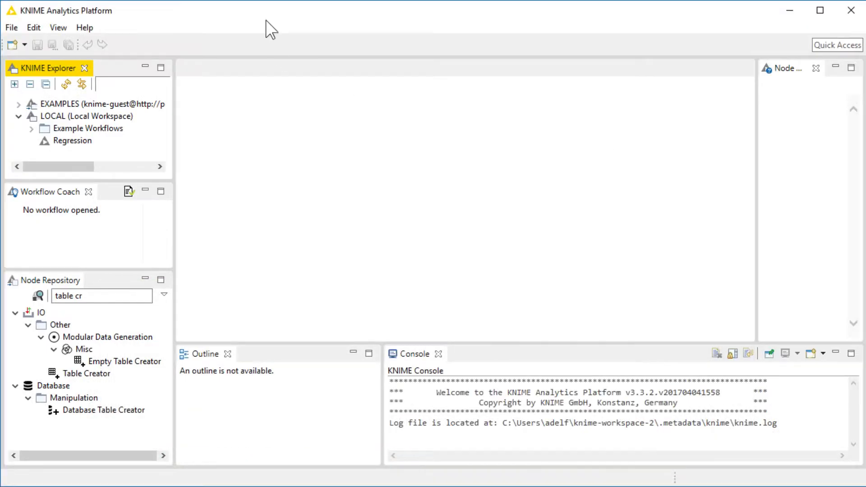
left_click(13, 28)
left_click(45, 42)
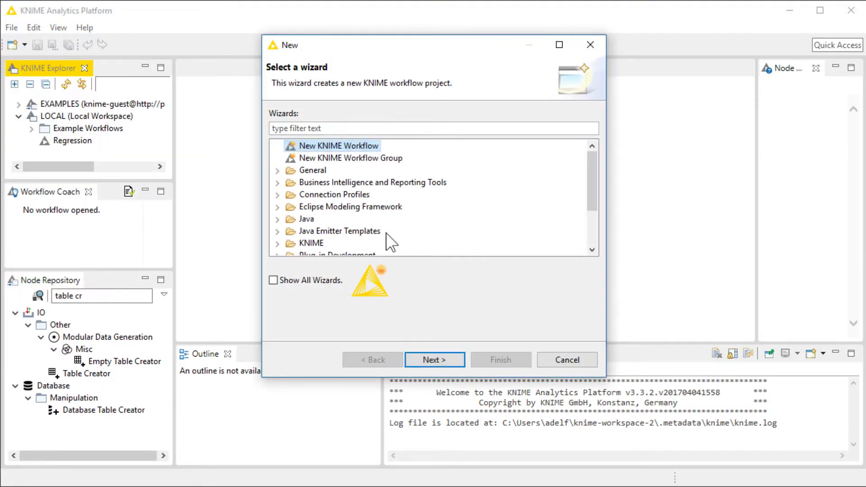
left_click(433, 359)
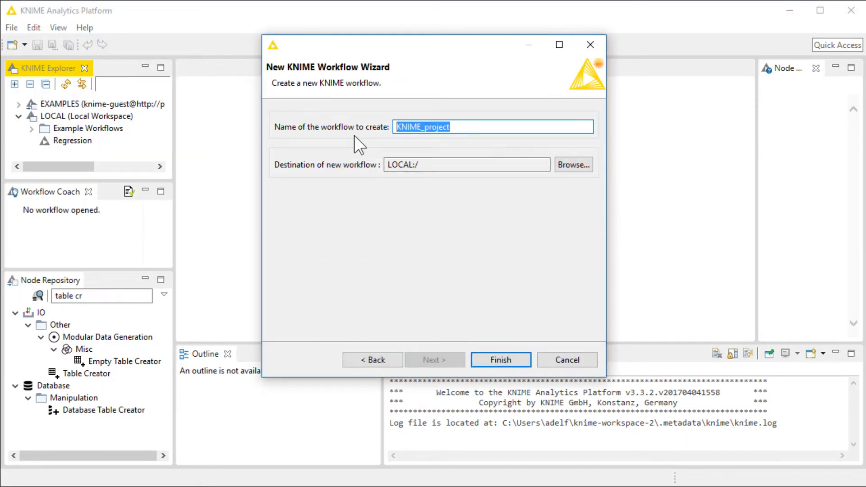
type("RegressionSum")
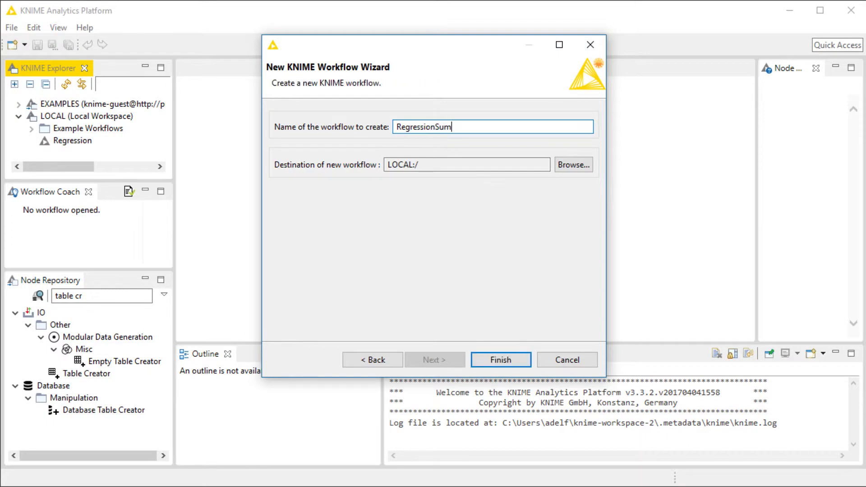
left_click(501, 359)
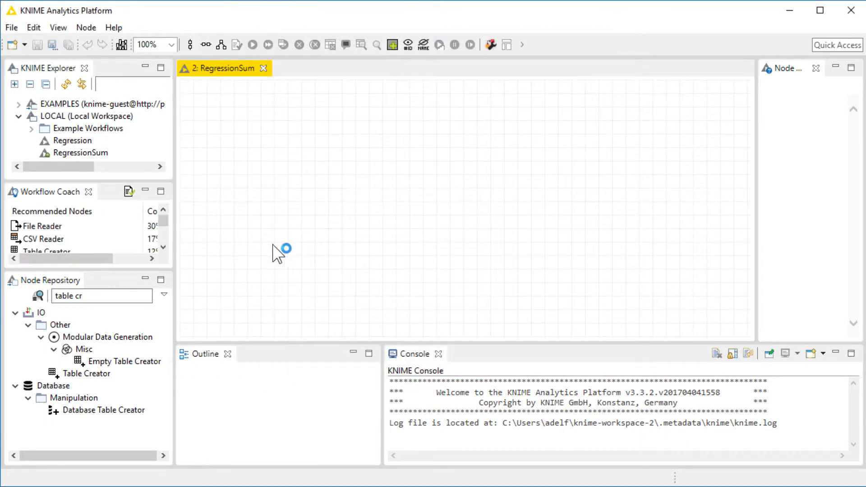
left_click(77, 295)
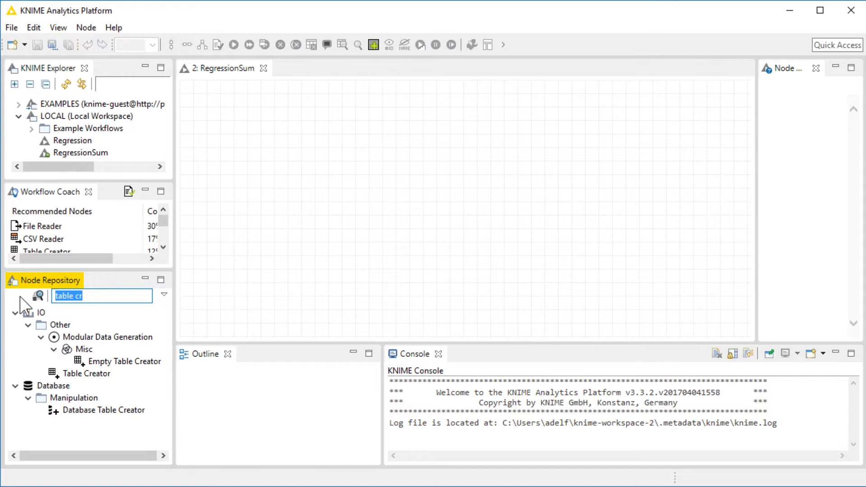
type("table cre")
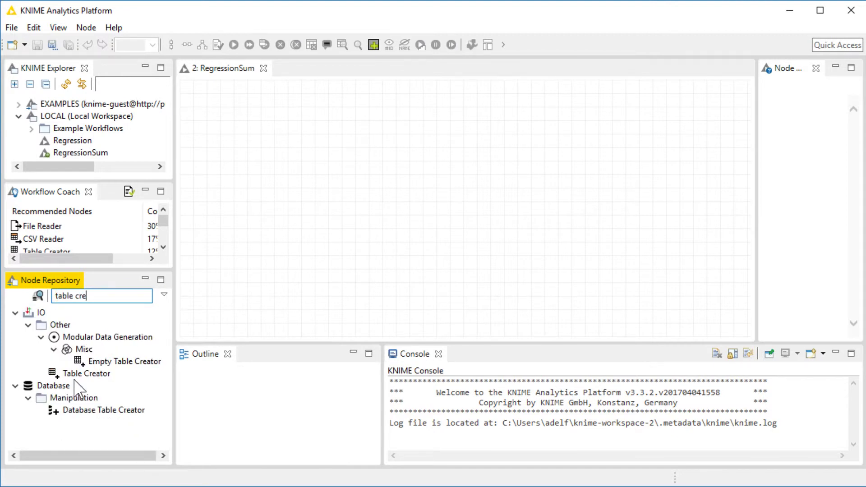
Step: Place a Table Creator node and set its first column to x, type Number (double)
left_click_drag(84, 374, 251, 150)
double_click(249, 147)
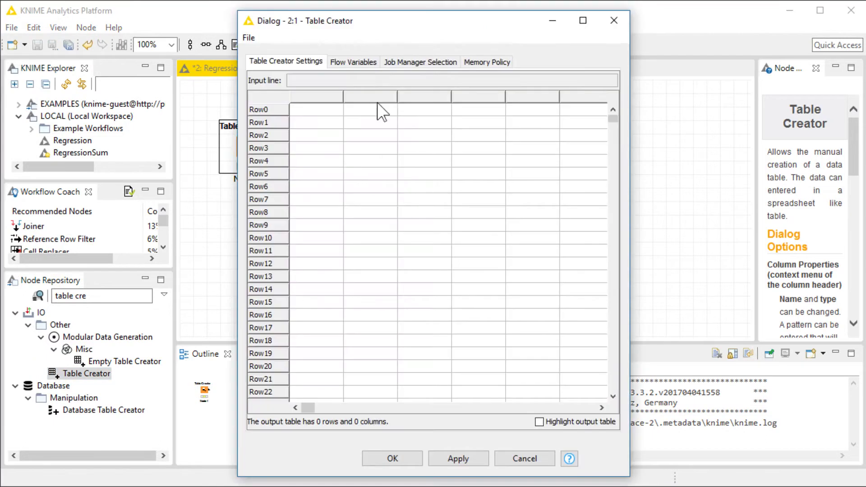
double_click(329, 97)
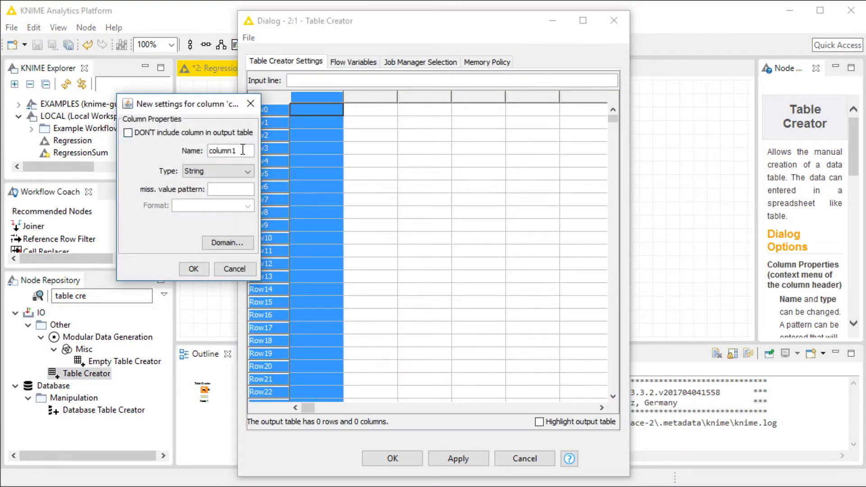
left_click_drag(236, 150, 170, 158)
type("x")
left_click(220, 172)
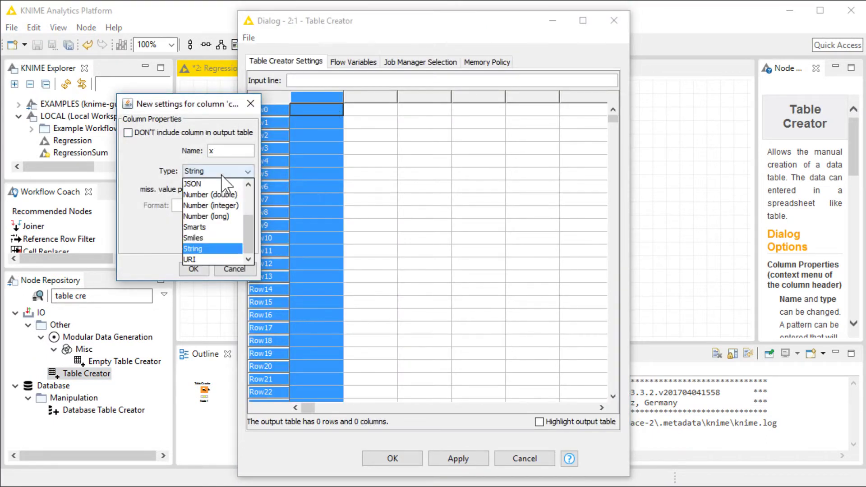
left_click(215, 194)
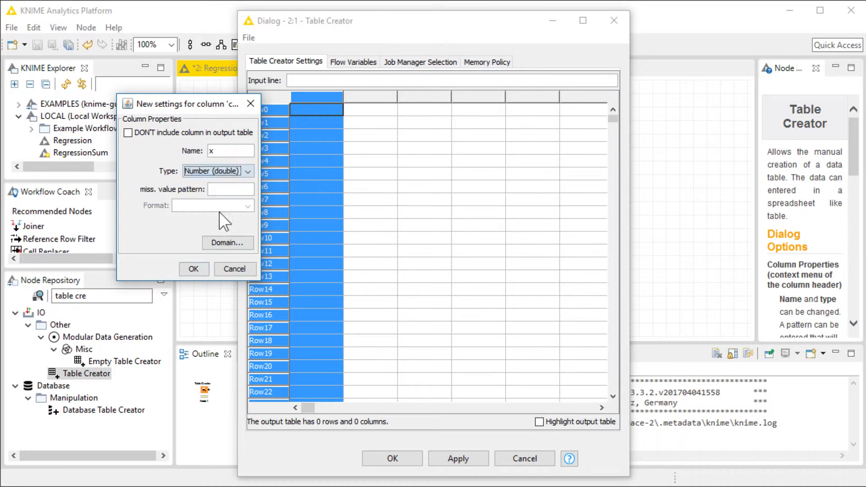
left_click(185, 271)
Step: Name the second column y with type Number (double), correcting the mistyped name
double_click(358, 97)
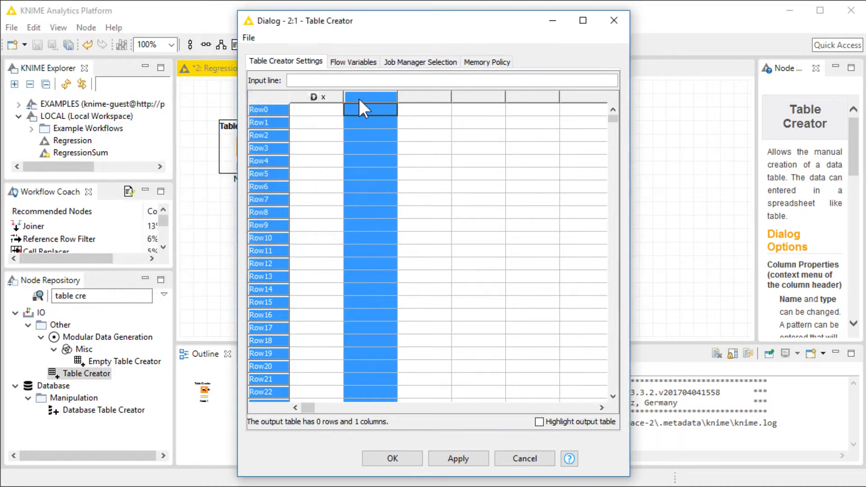
type("y")
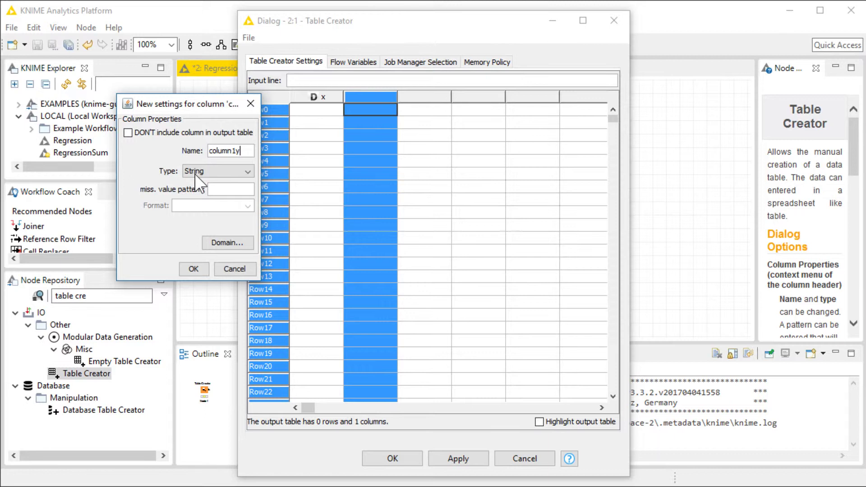
left_click(195, 173)
left_click(220, 193)
left_click(194, 270)
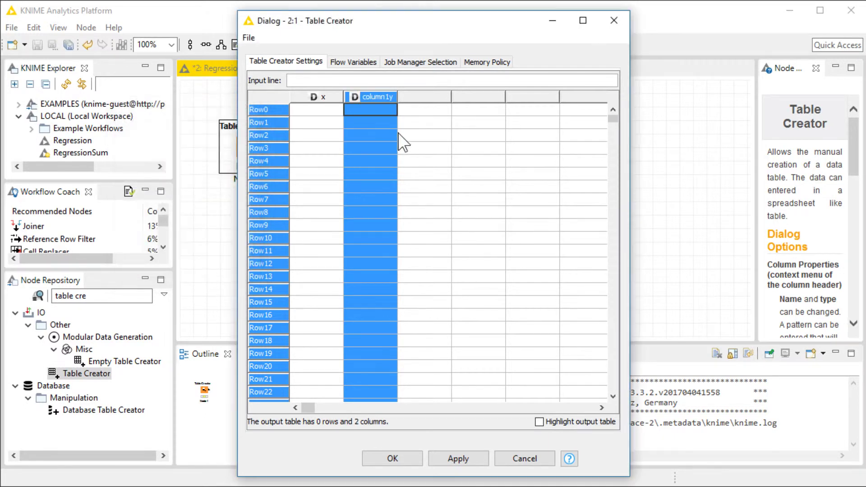
double_click(382, 96)
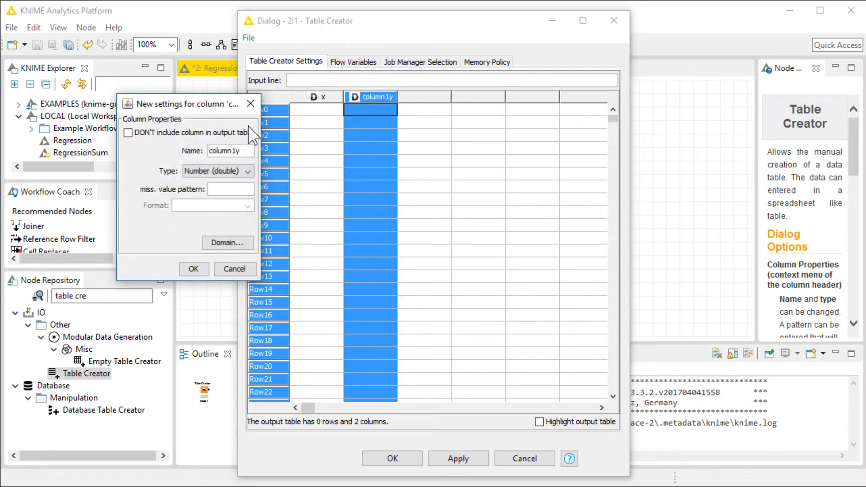
double_click(242, 150)
type("y")
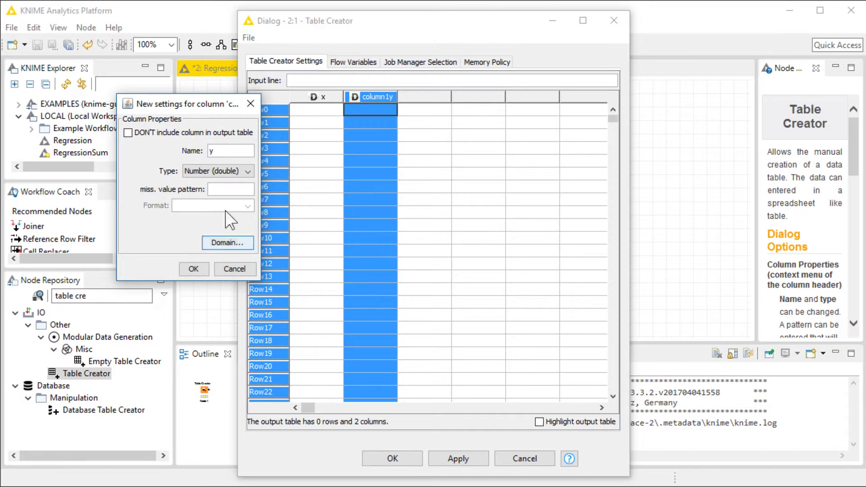
left_click(193, 268)
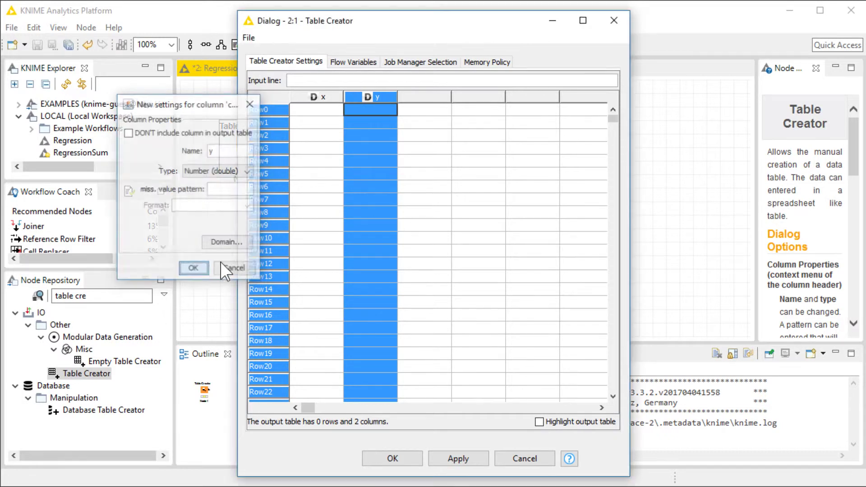
Step: Set the third column to sum as Number (double) and save the Table Creator settings
double_click(423, 94)
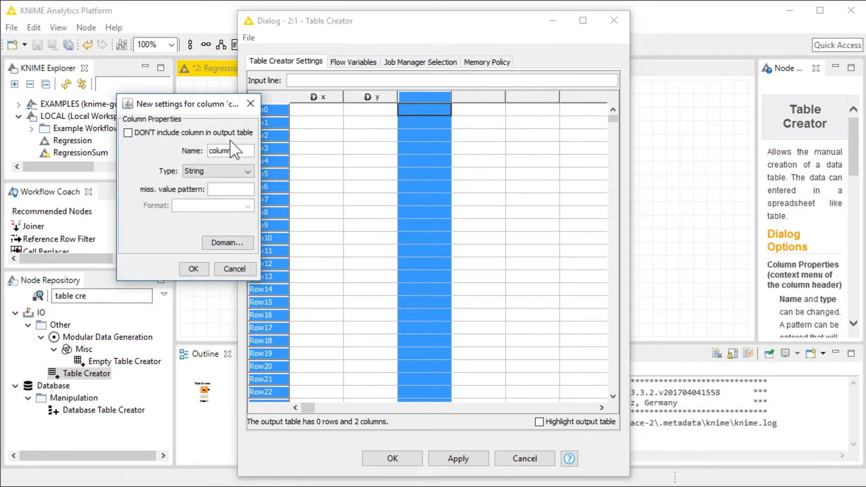
double_click(236, 150)
type("sum")
left_click(206, 173)
left_click(213, 197)
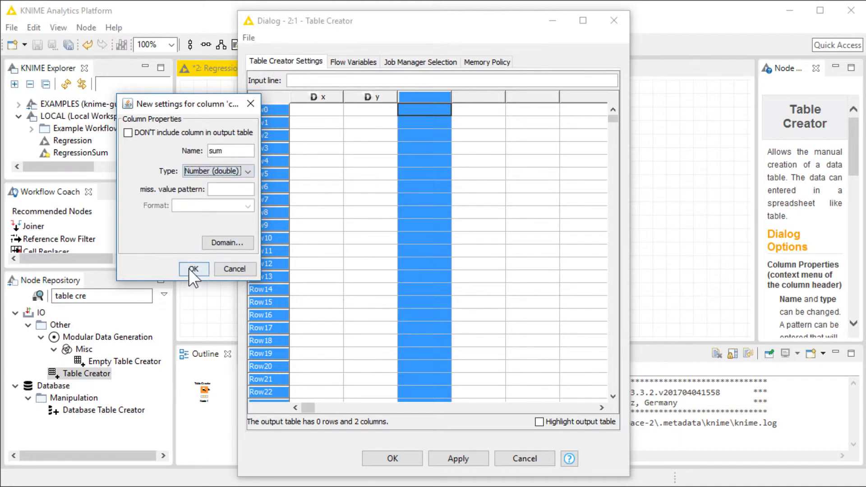
left_click(192, 269)
left_click(380, 456)
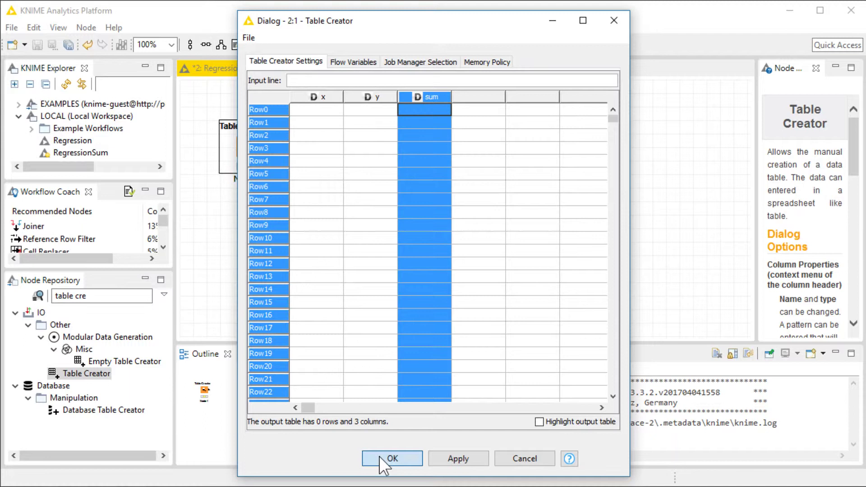
Step: Execute the Table Creator node and check the empty data table warning in the console
right_click(238, 153)
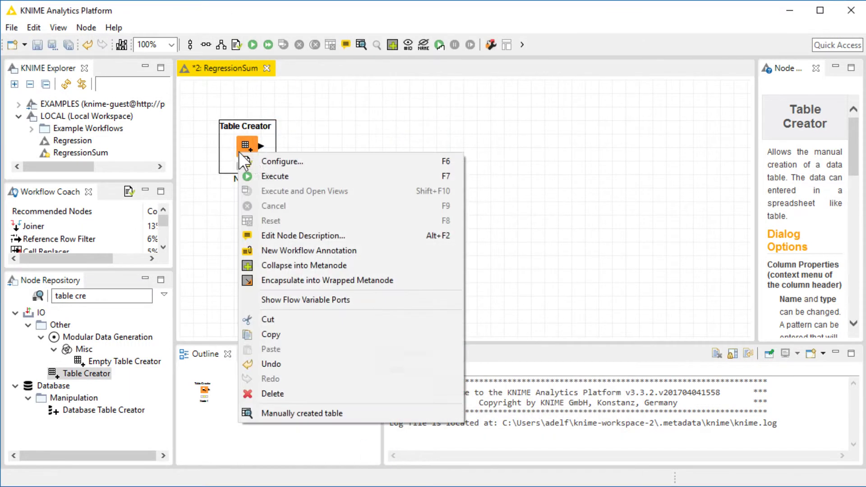
left_click(255, 175)
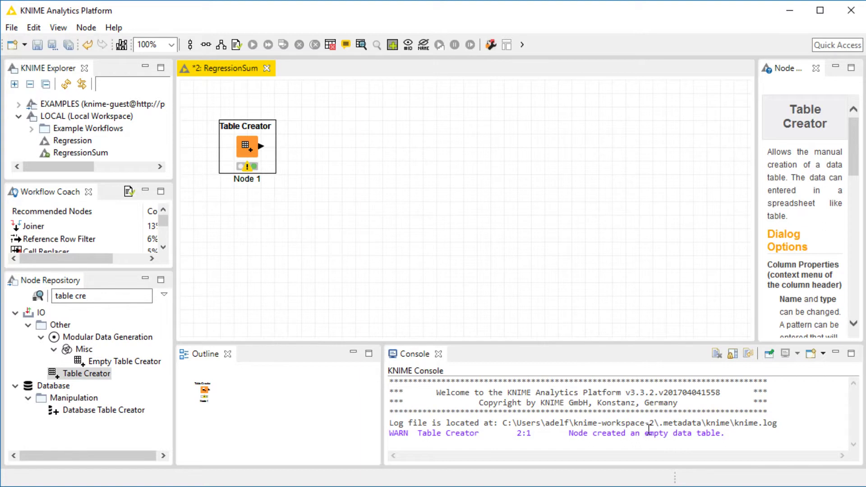
left_click_drag(723, 434, 584, 439)
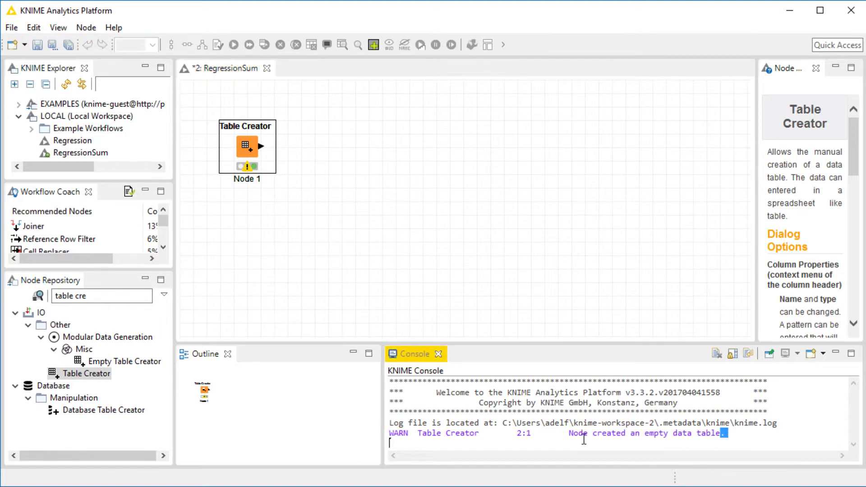
left_click(384, 248)
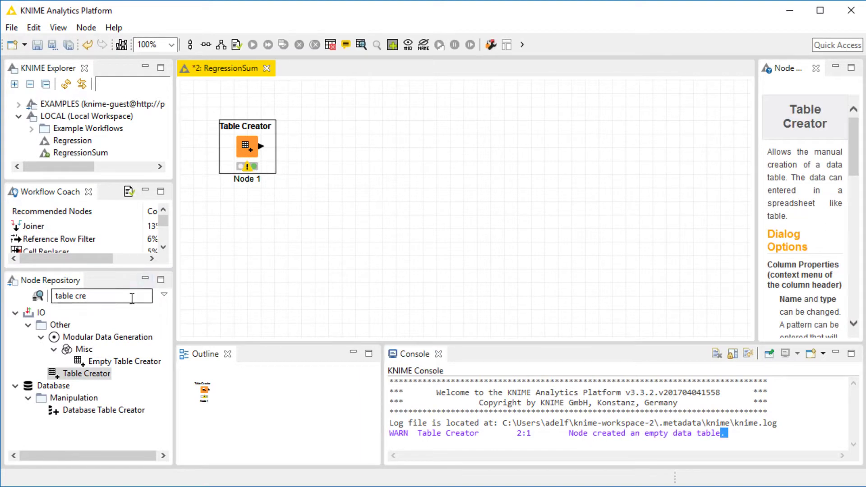
Step: Add an Add Empty Rows node beside Table Creator and connect Table Creator's output to it
left_click(147, 296)
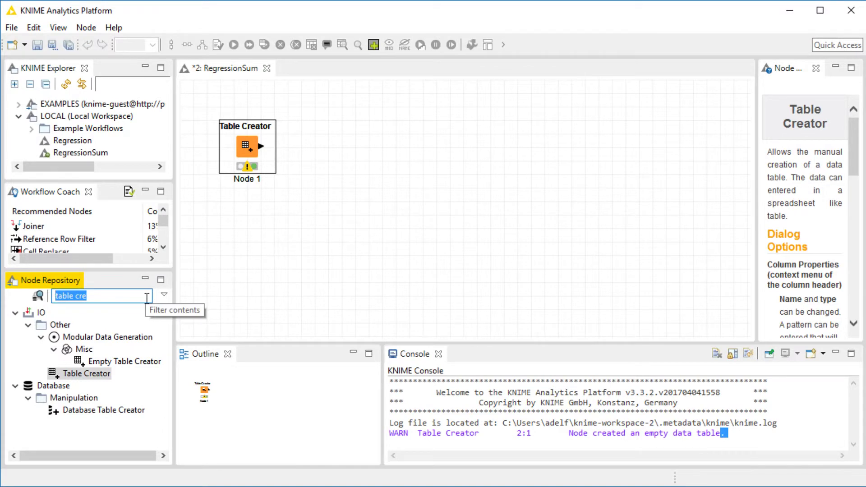
type("empty row")
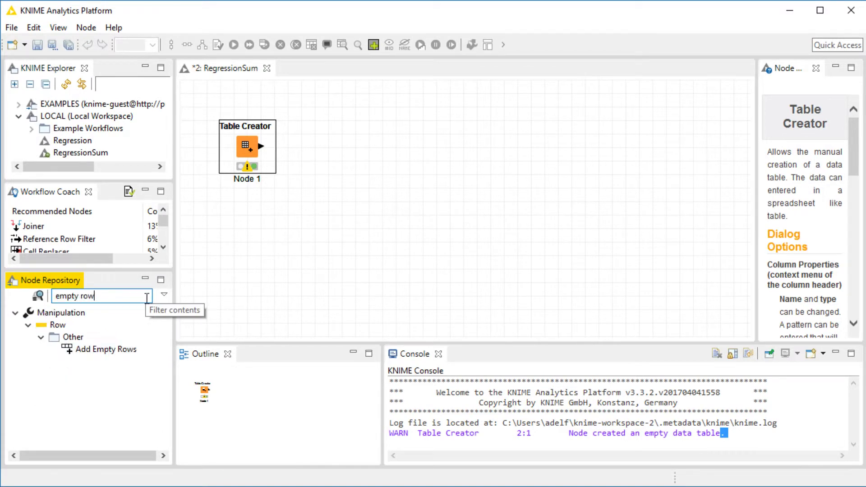
left_click_drag(108, 350, 327, 148)
left_click(265, 148)
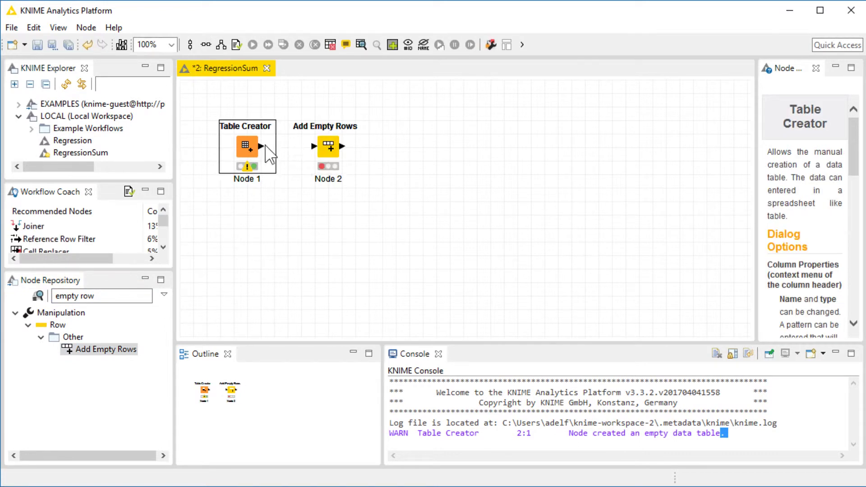
left_click_drag(262, 146, 328, 148)
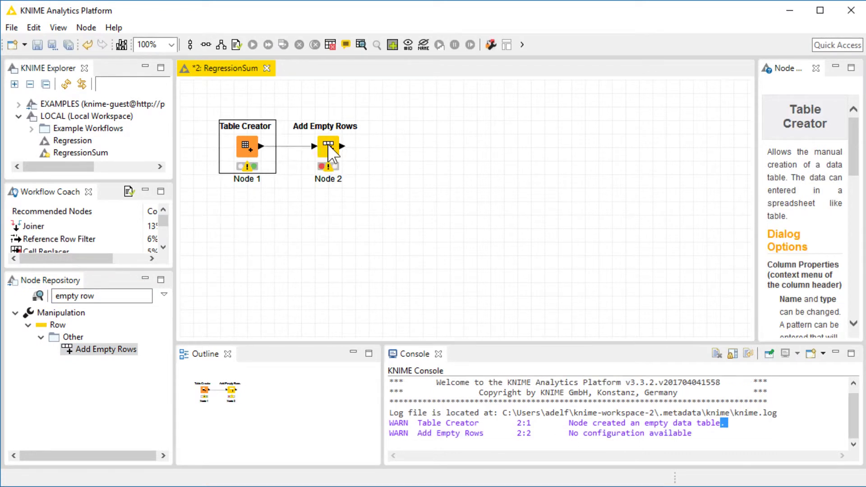
Step: Set Add Empty Rows to append 1000 rows, filling double cells with 0 instead of missing
double_click(328, 145)
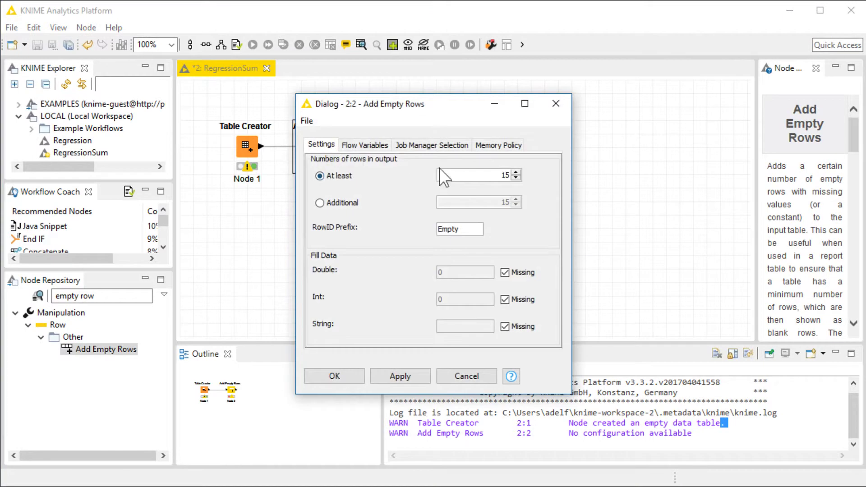
left_click(347, 204)
double_click(506, 202)
type("1000")
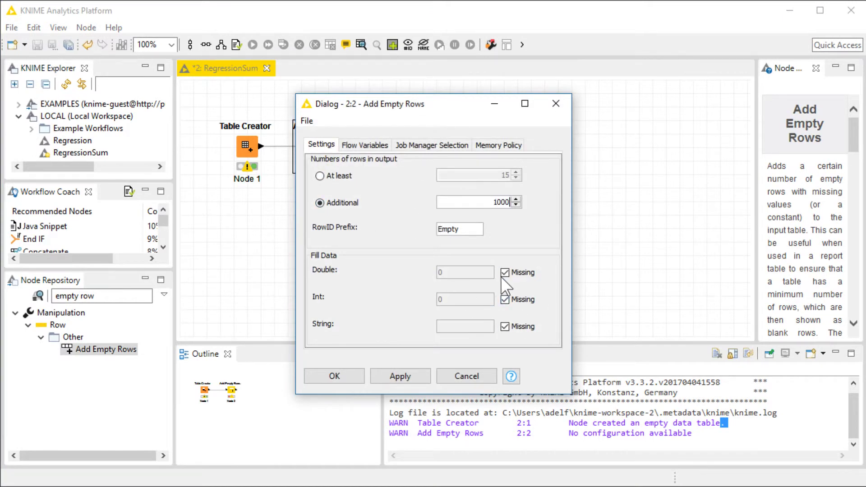
left_click(505, 273)
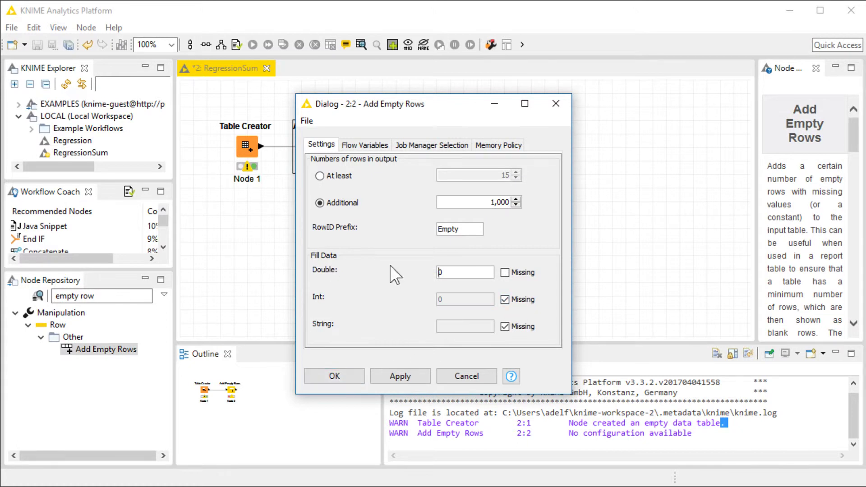
left_click(334, 376)
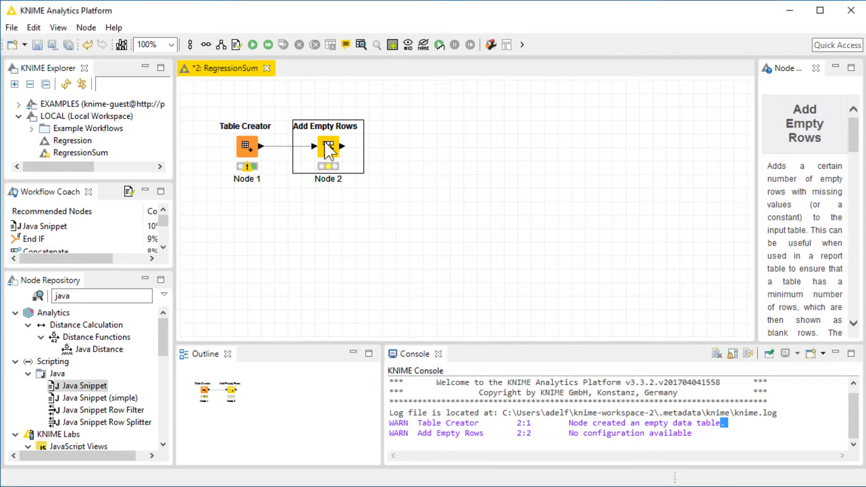
Step: Run Add Empty Rows and inspect its 1000-row output table of zeros
right_click(326, 144)
left_click(365, 165)
right_click(336, 147)
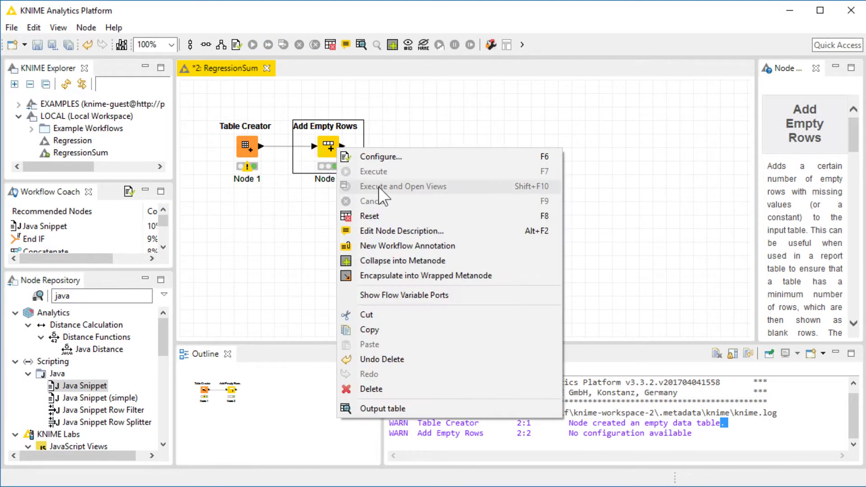
left_click(456, 408)
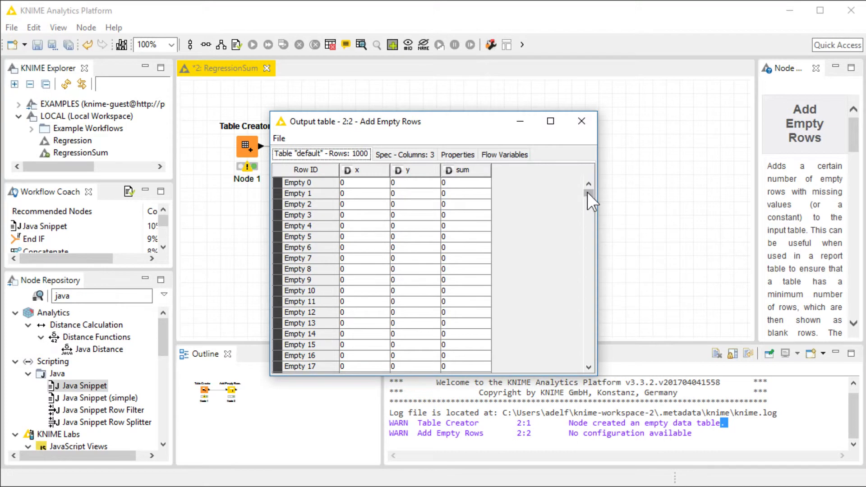
left_click_drag(589, 193, 452, 180)
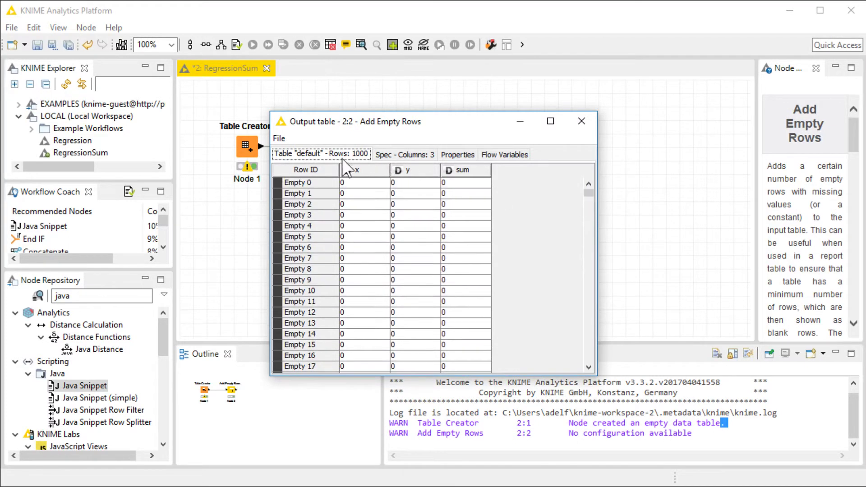
left_click(580, 131)
double_click(100, 295)
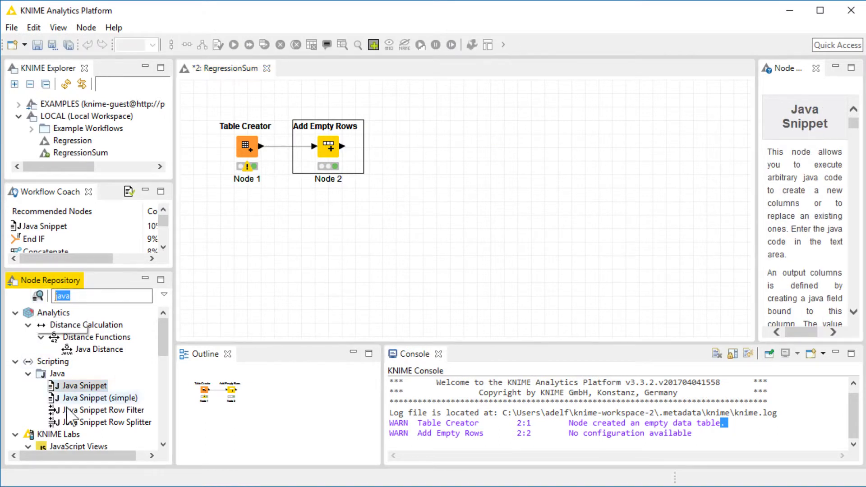
Step: Add a Java Snippet node after Add Empty Rows, connect it, and open its code editor
left_click_drag(85, 386, 420, 146)
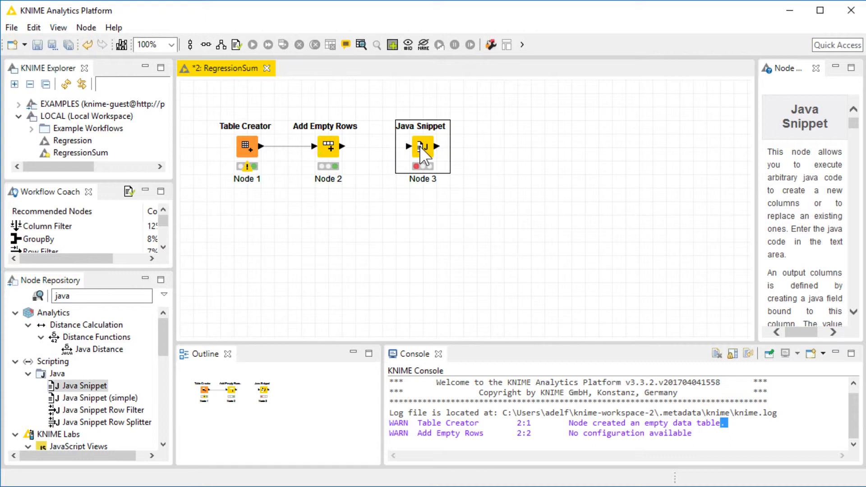
left_click_drag(342, 146, 410, 147)
double_click(410, 147)
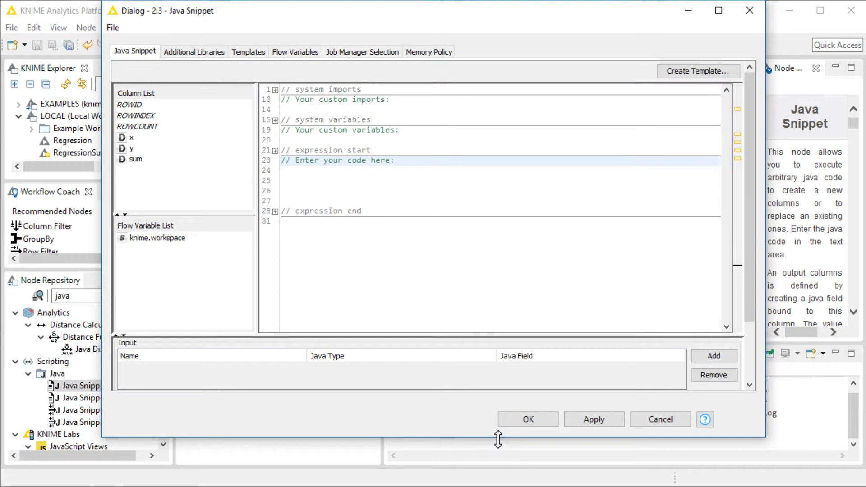
left_click_drag(498, 440, 497, 449)
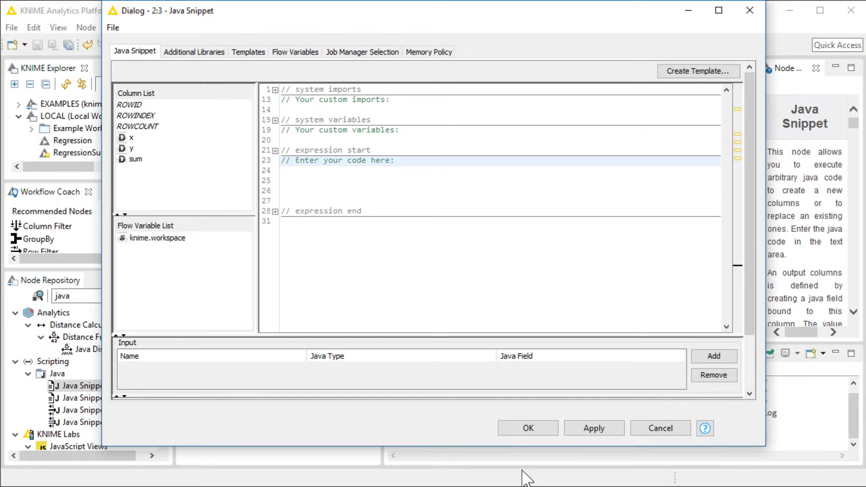
left_click(316, 221)
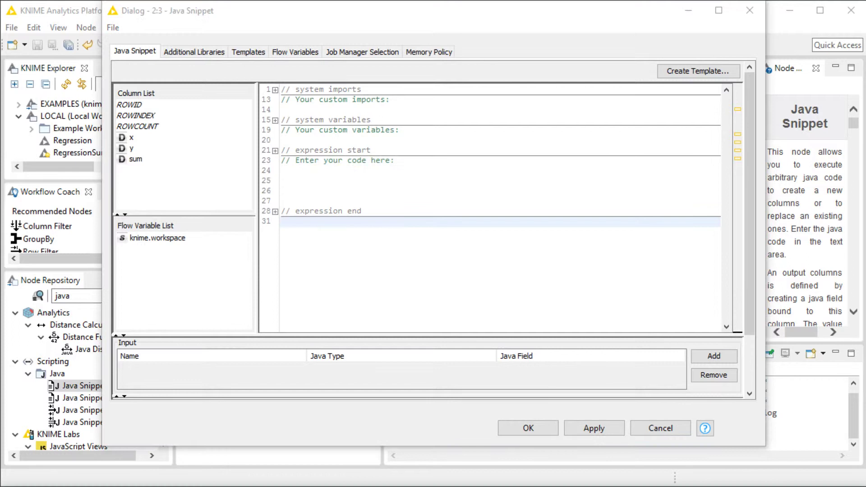
left_click(429, 112)
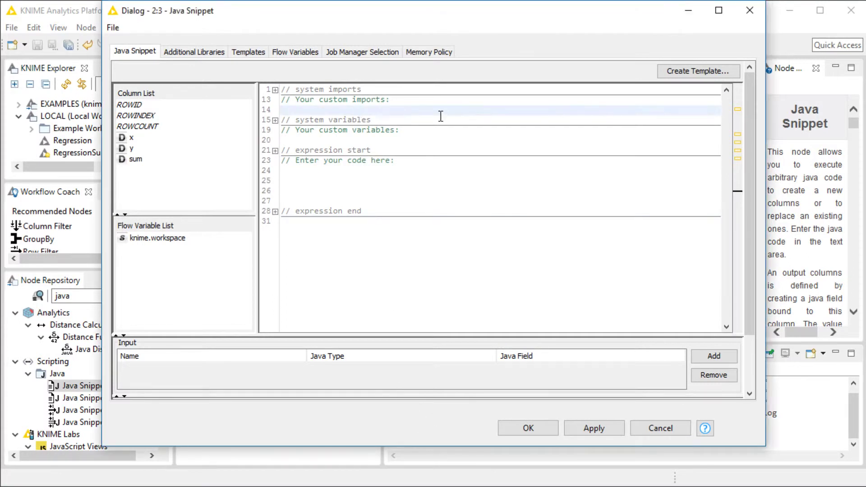
Step: Import java.util.Random and declare rand, MIN_RANGE = 0, MAX_RANGE = 3, and doubles x, y
type("import java.util.Random")
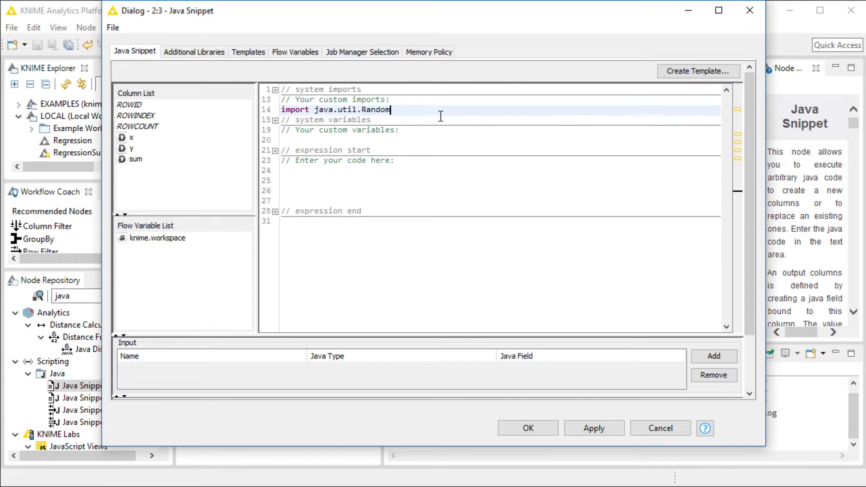
key("Down")
key("Down")
key("Down")
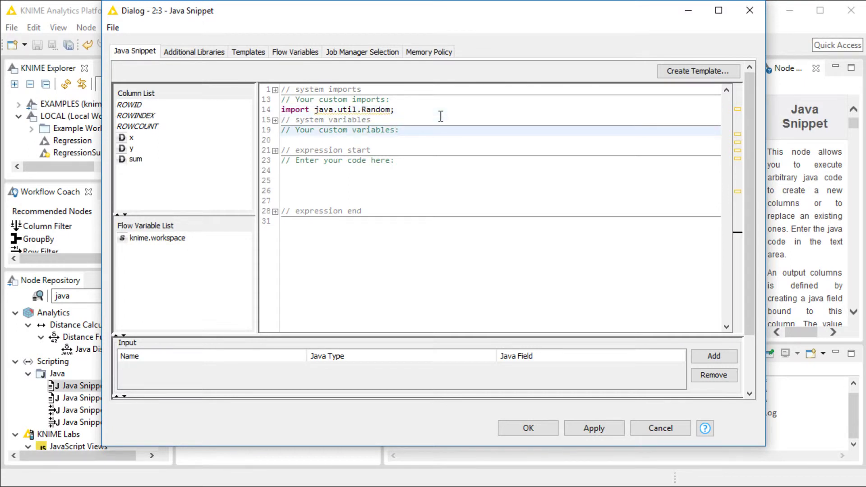
type("Rando")
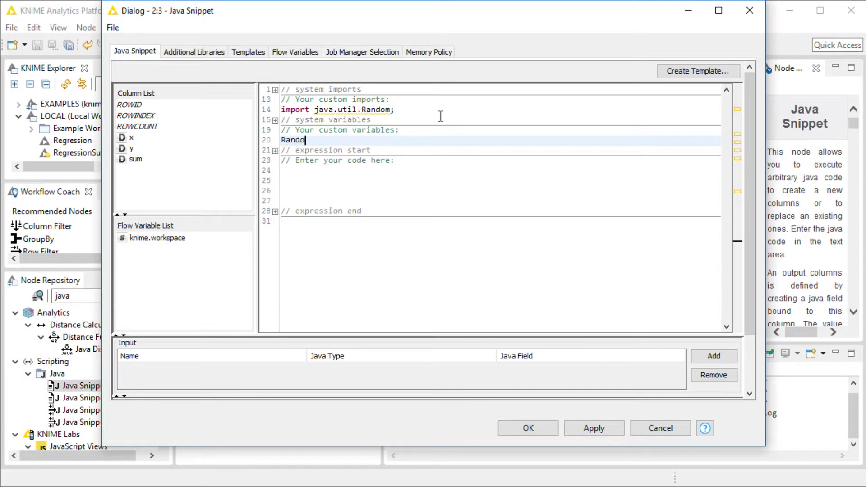
type("m rand = new Raom")
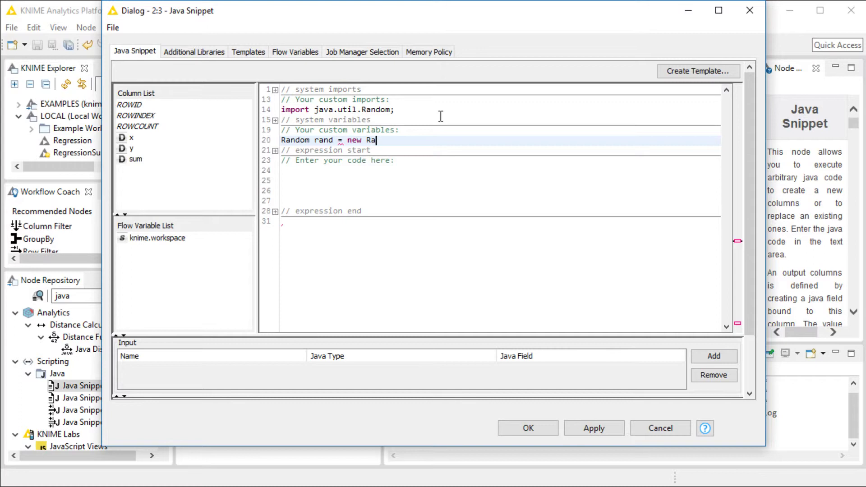
key("BackSpace")
key("BackSpace")
key("BackSpace")
type("andom();")
key("Return")
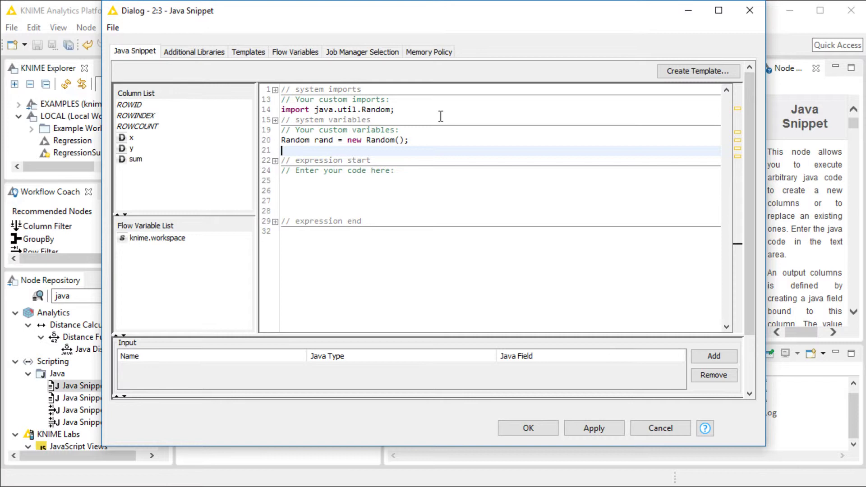
type("double")
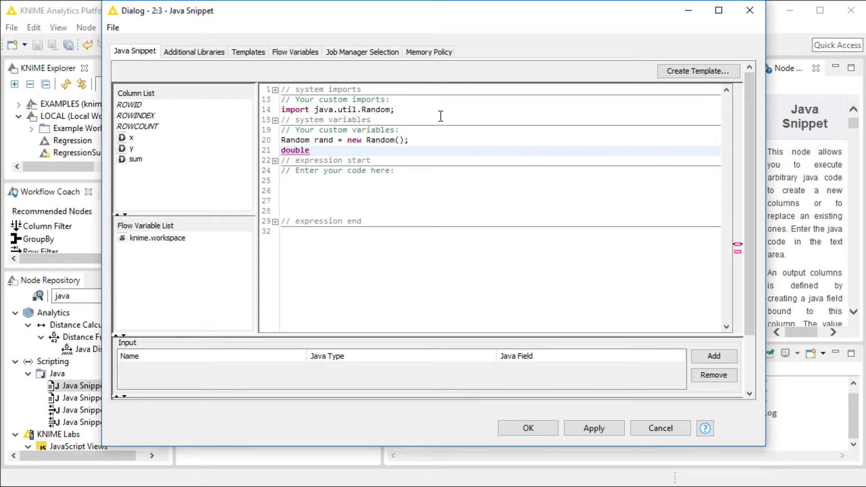
type("MIN_RANGE = 0, MAX_RANG")
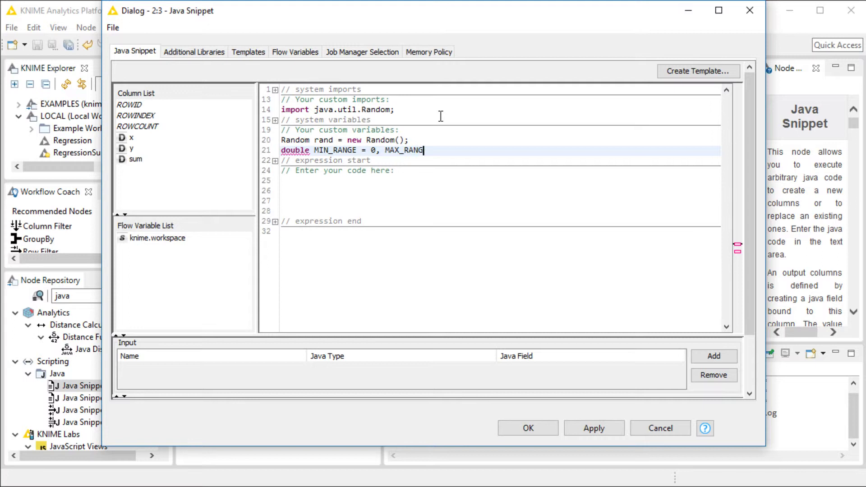
type("E = 3;")
key("Return")
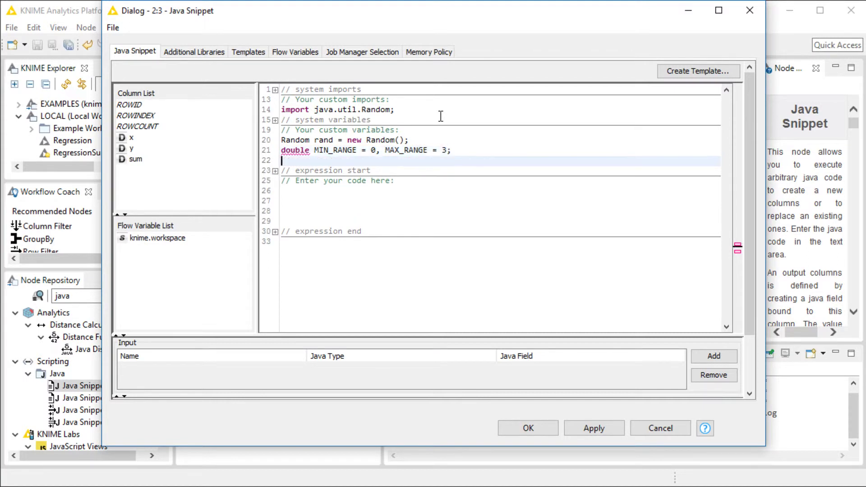
type("doubl")
Step: Assign x and y each MIN_RANGE + (MAX_RANGE - MIN_RANGE) * rand.nextDouble() in the snippet body
key("Down")
key("Down")
key("Down")
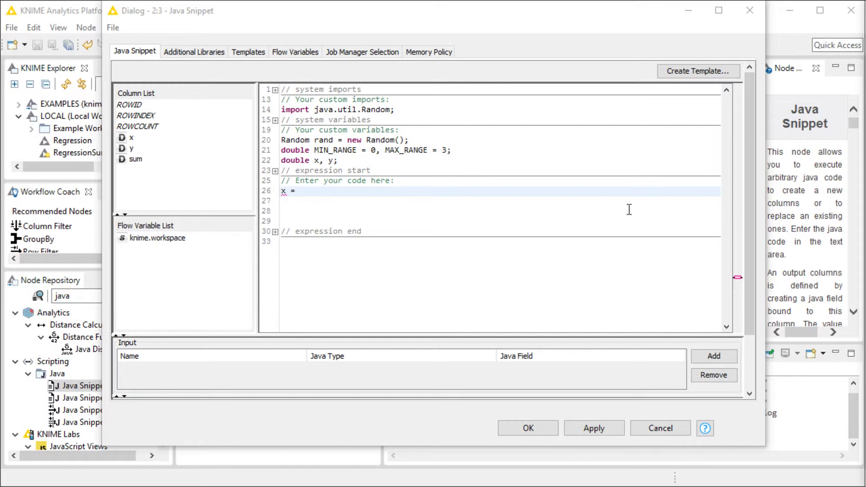
left_click(313, 191)
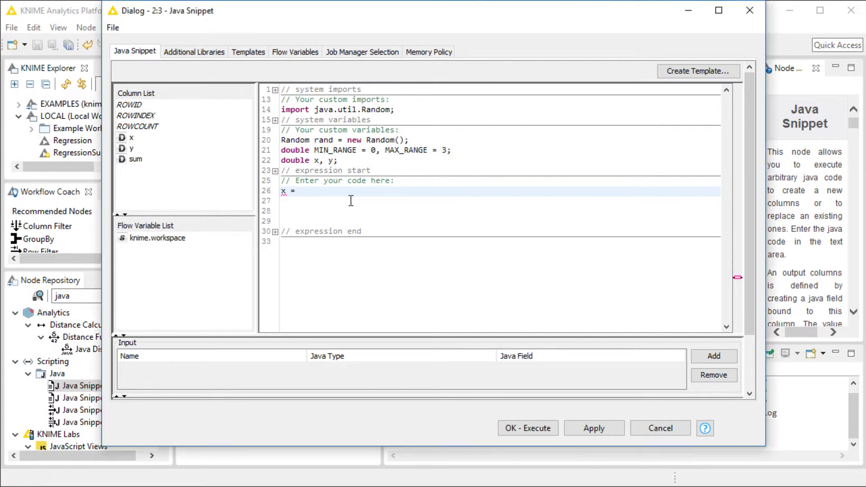
type("MIN_RANGE + (MAX_RANGE - MIN_RANGE) * rand.nextDouble();")
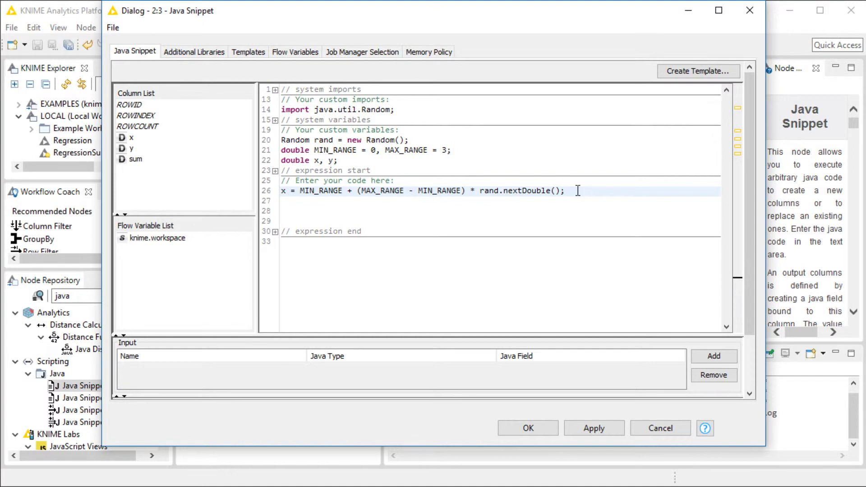
key("Return")
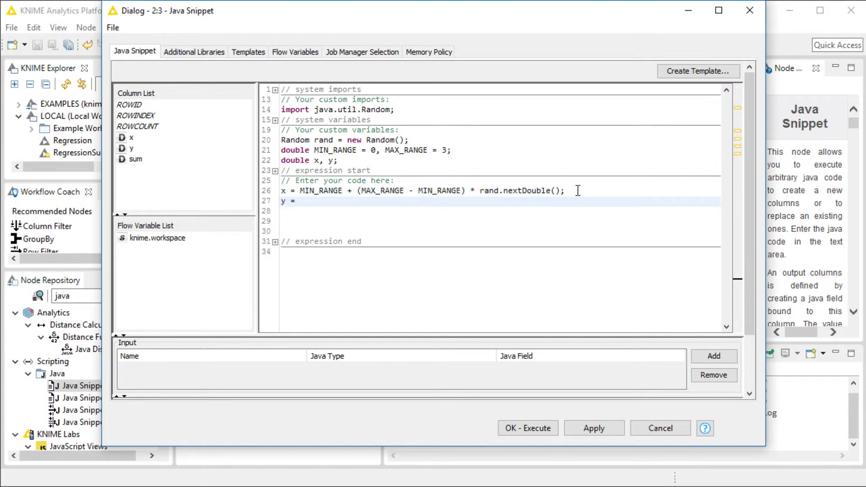
type("MIN_RANGE + (MAX_RANGE - MIN_RANGE) * rand.nextDouble();")
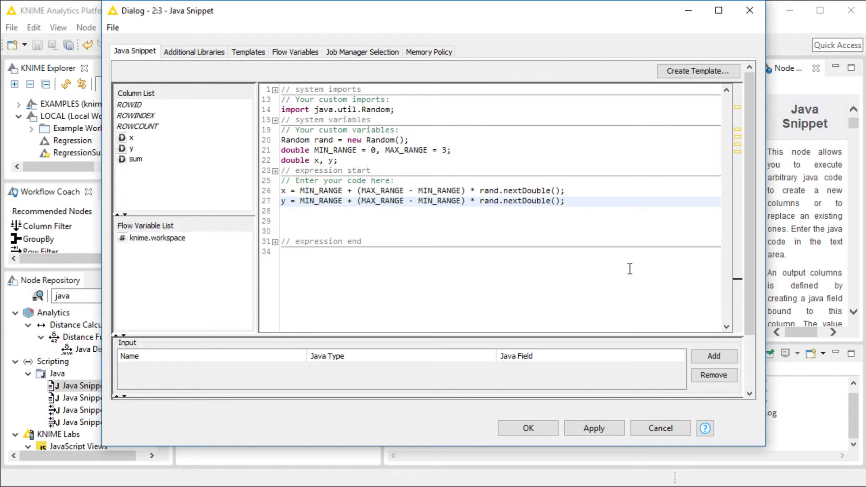
key("Return")
key("Return")
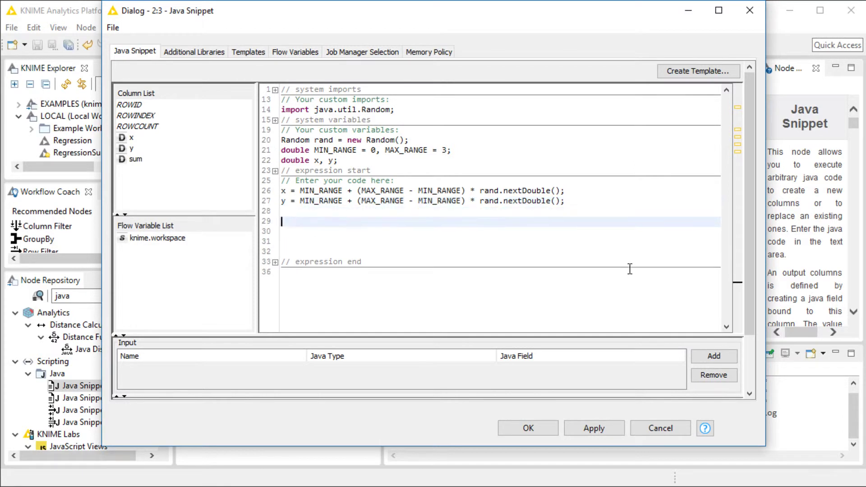
Step: Add a Number (double) output field replacing x and assign out_x = x;
left_click_drag(754, 240, 752, 288)
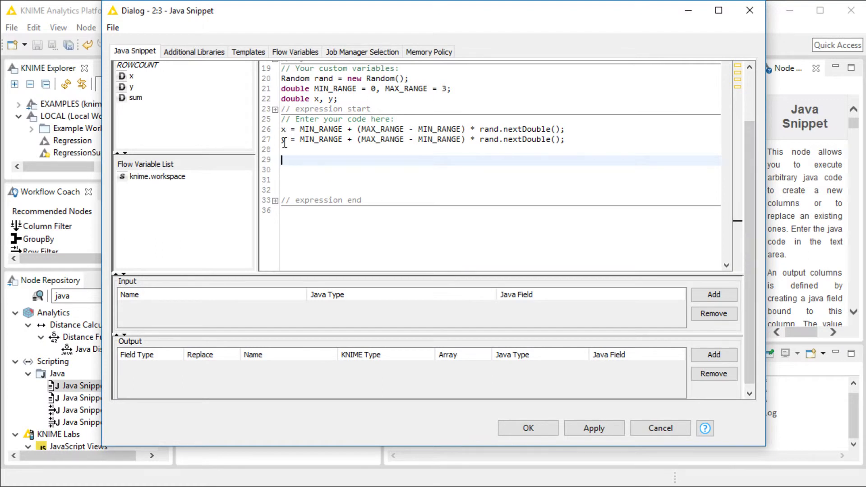
left_click(716, 361)
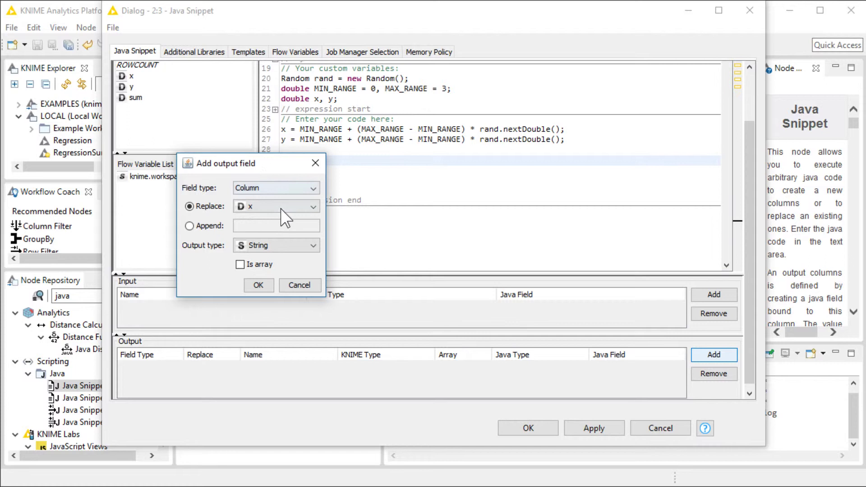
left_click(280, 248)
left_click(271, 270)
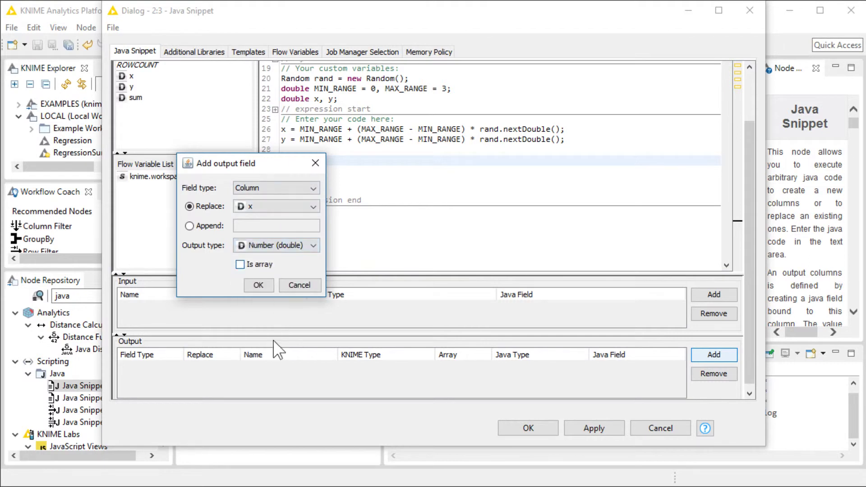
left_click(256, 284)
left_click(339, 179)
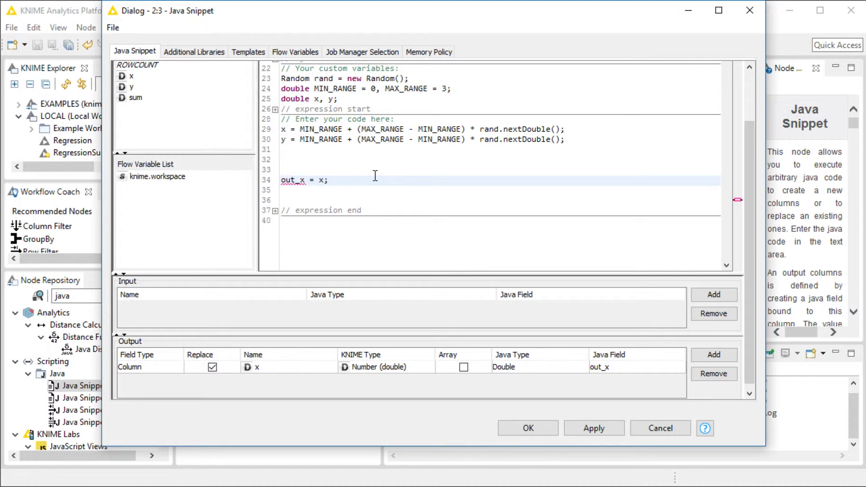
type("x;")
key("Return")
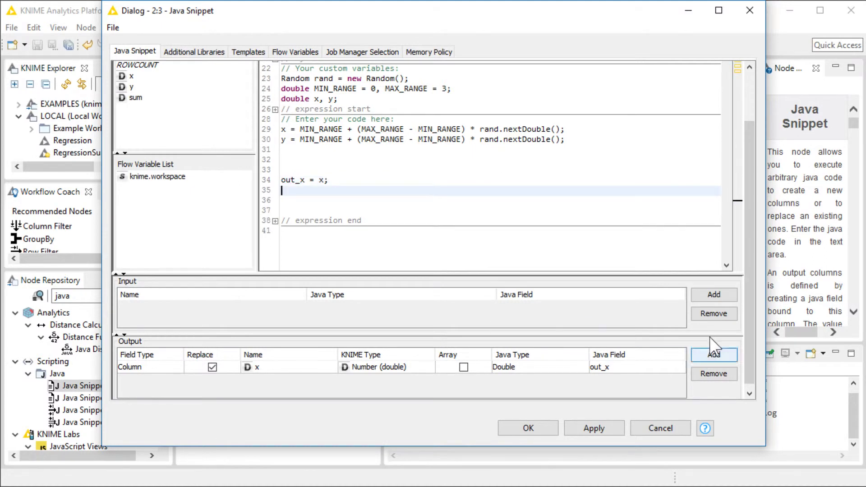
Step: Add a Number (double) output field replacing column y and assign out_y = y
left_click(717, 358)
left_click_drag(844, 418, 250, 156)
left_click(284, 197)
left_click(271, 219)
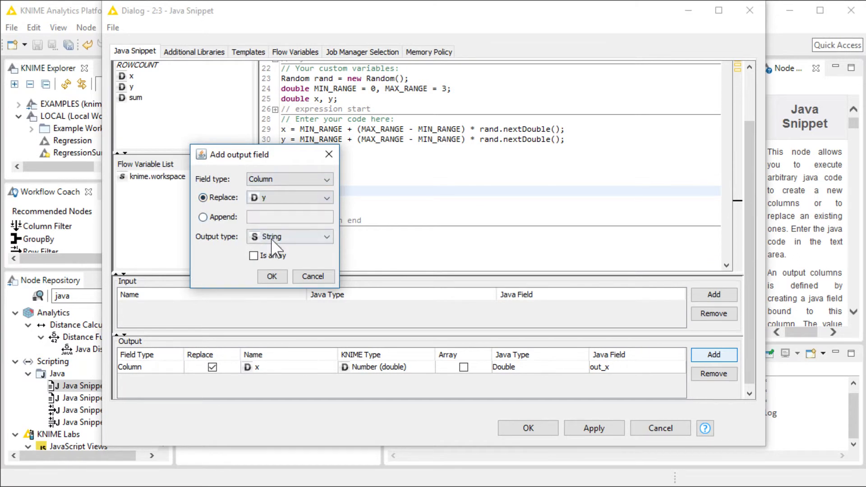
left_click(273, 237)
left_click(298, 266)
left_click(264, 278)
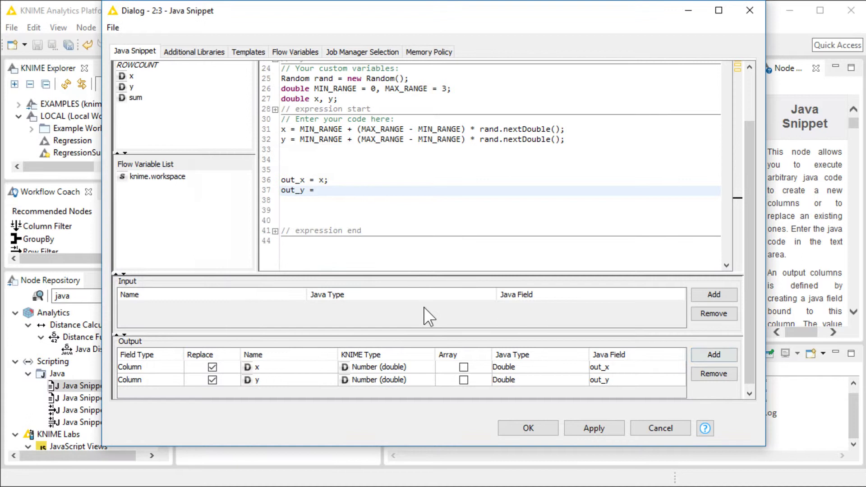
type("y;")
key("Return")
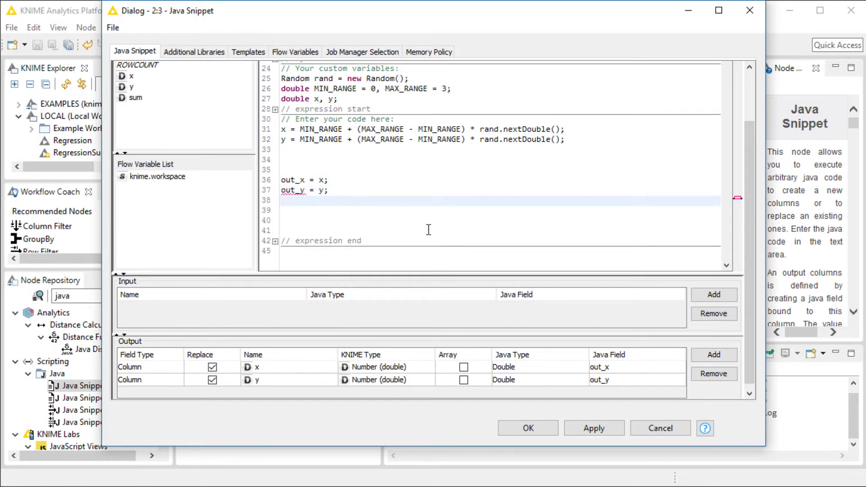
Step: Add a Number (double) output field replacing the sum column
left_click(713, 356)
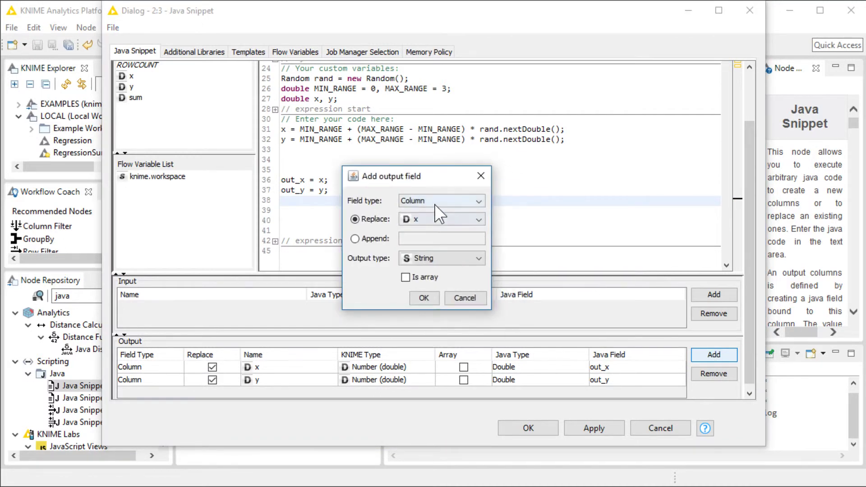
left_click(432, 220)
left_click(428, 254)
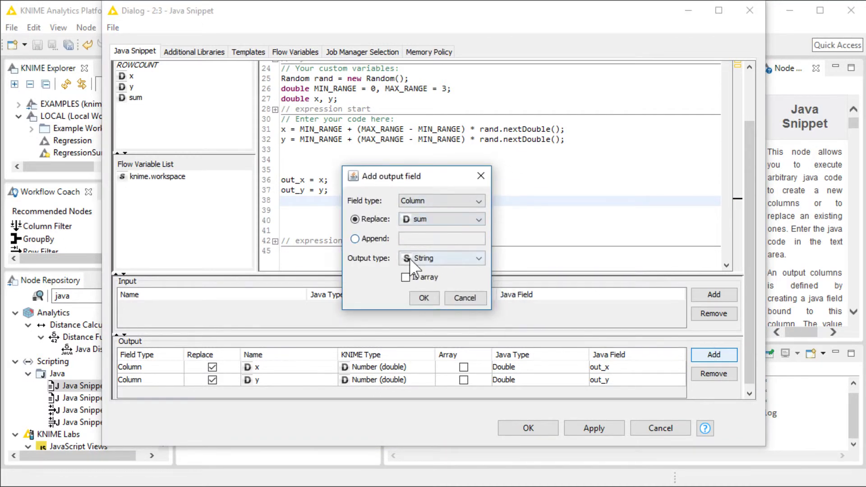
left_click(410, 259)
left_click(436, 281)
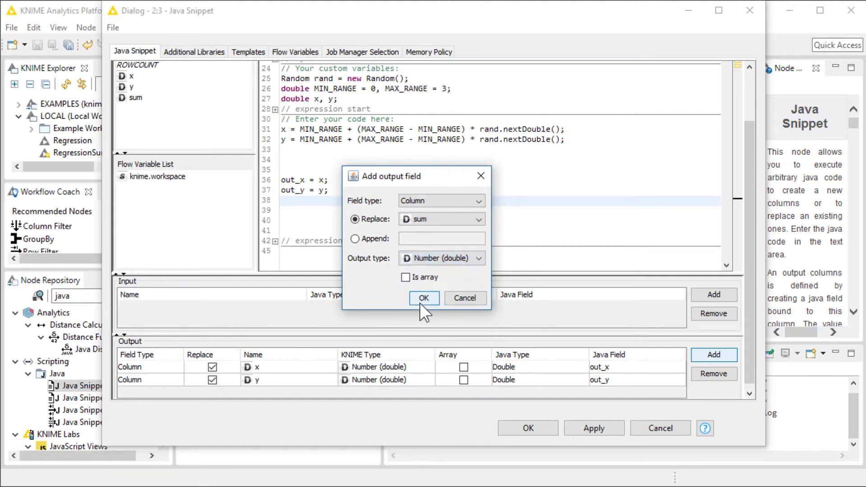
left_click(425, 296)
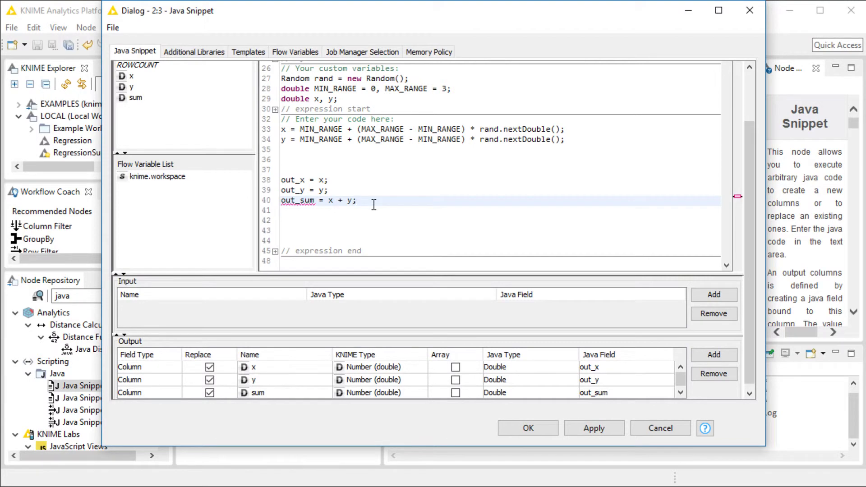
Step: Run the Java Snippet, inspect its 1000 random x, y, sum rows, and select all three nodes
left_click(530, 429)
right_click(412, 148)
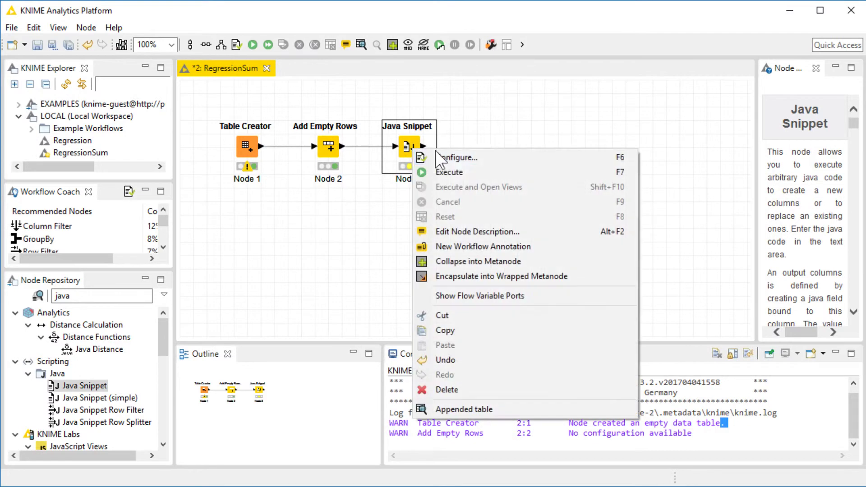
left_click(431, 172)
right_click(416, 149)
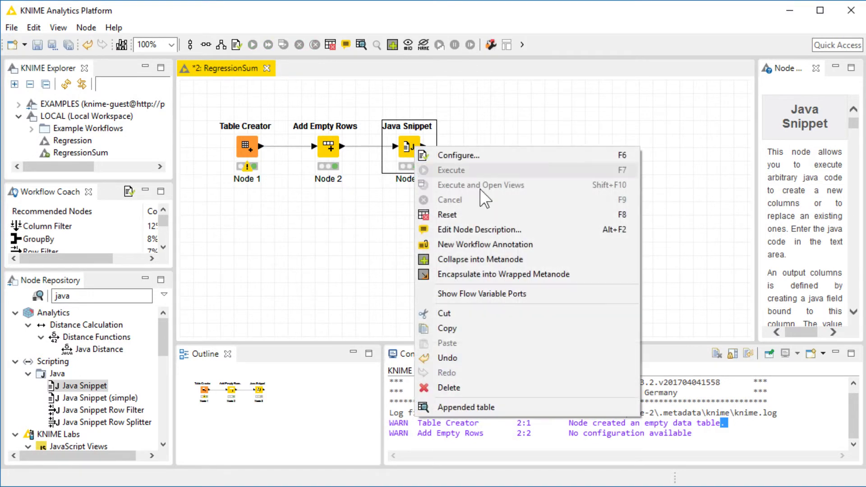
left_click(466, 408)
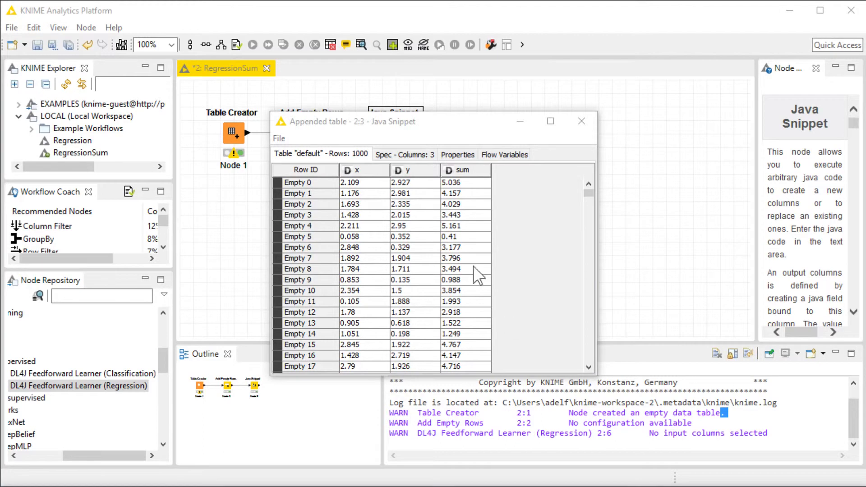
left_click(582, 121)
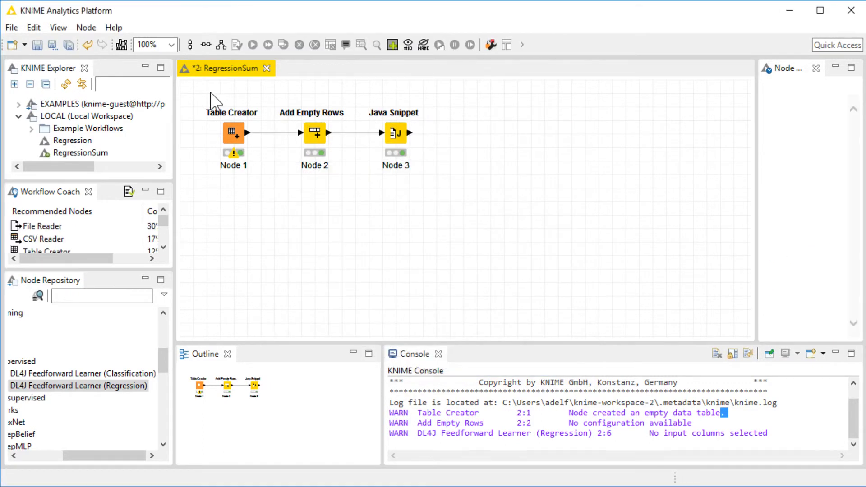
left_click_drag(210, 94, 465, 188)
Step: Move the three selected nodes lower on the workflow canvas
left_click_drag(310, 140, 323, 303)
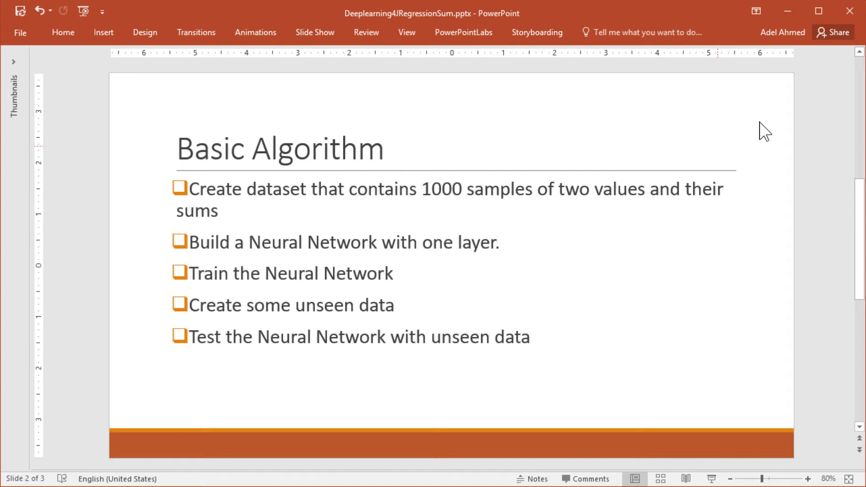
Step: Place a DL4J Model Initializer from KNIME Labs > Deep Learning > Layer on the canvas
left_click(789, 9)
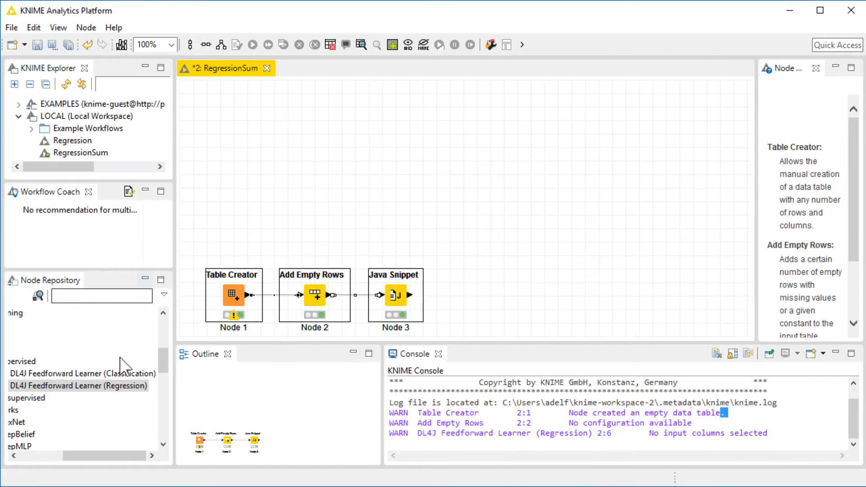
left_click(116, 295)
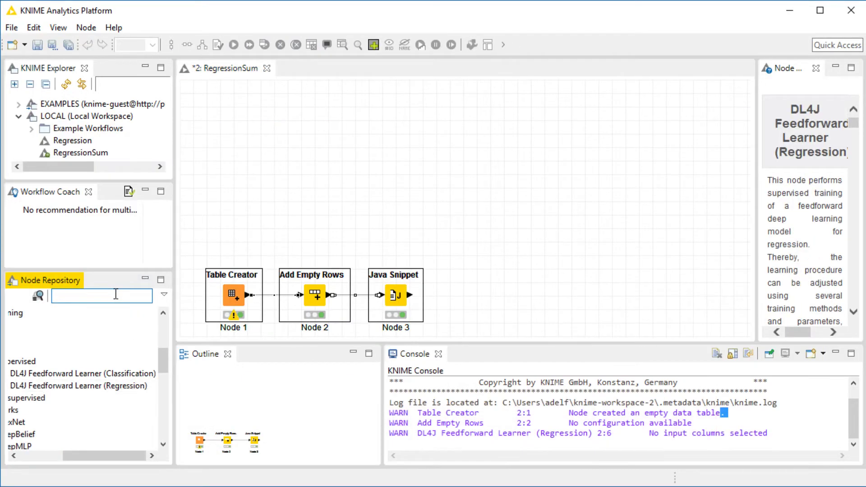
left_click(53, 436)
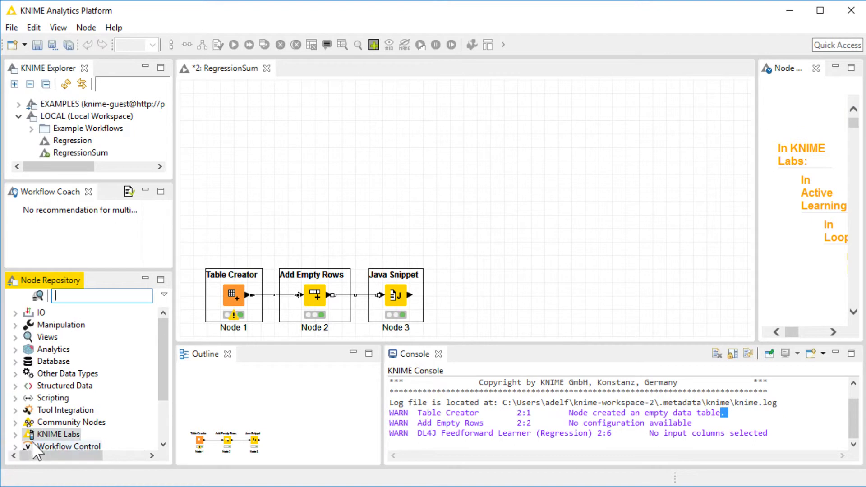
left_click(15, 435)
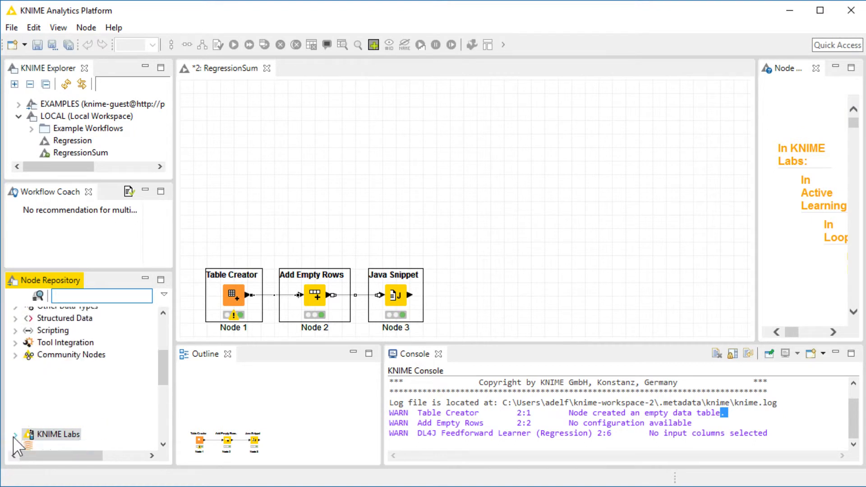
left_click(27, 350)
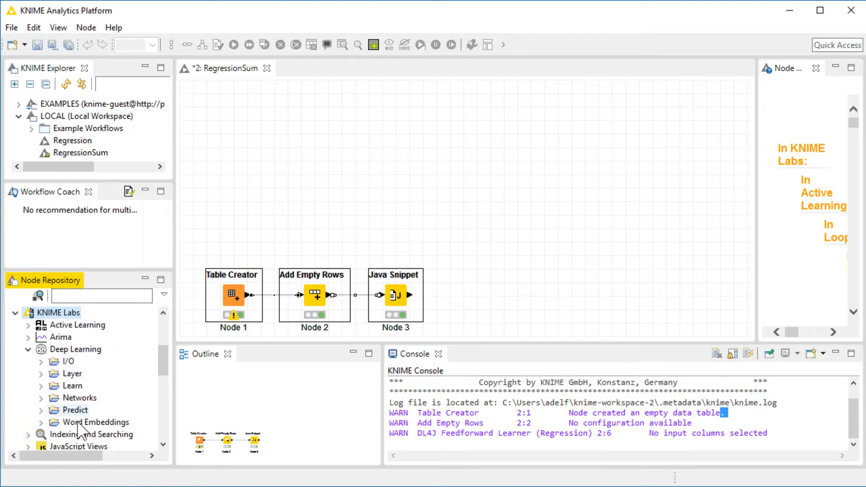
left_click(41, 374)
left_click_drag(104, 434, 227, 204)
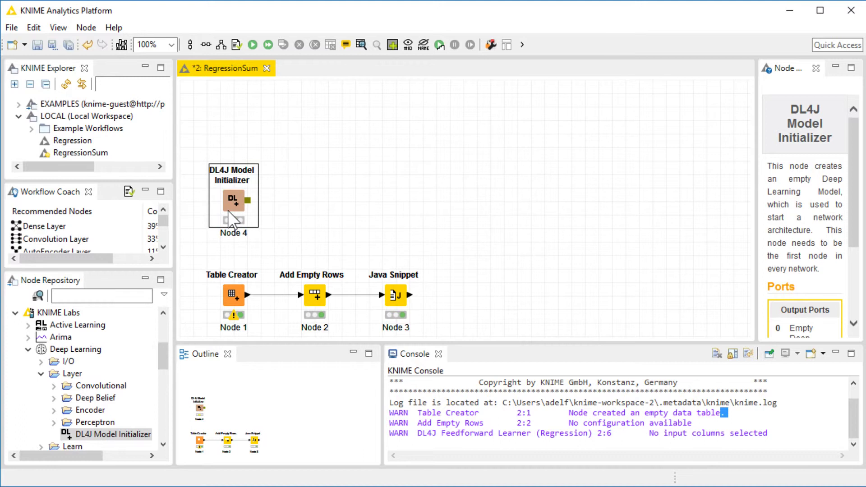
Step: Add a Perceptron Dense Layer node beside it and connect the initializer's output into it
left_click(54, 422)
left_click_drag(92, 434, 307, 198)
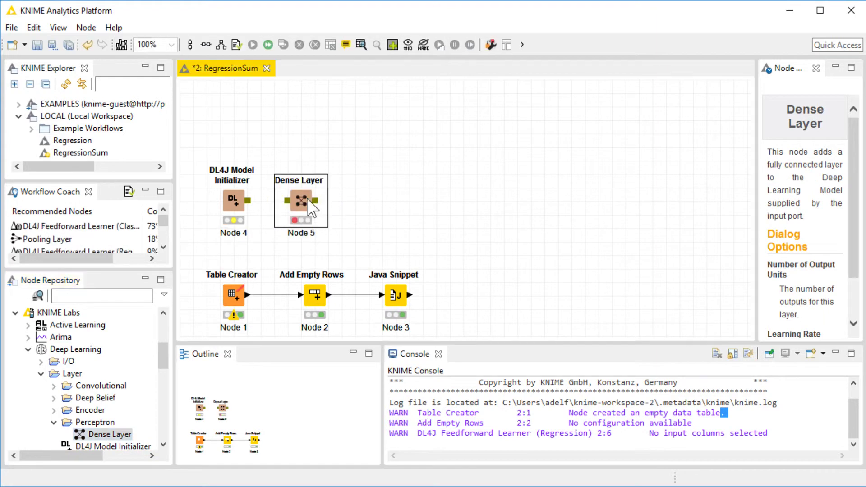
left_click_drag(249, 201, 307, 194)
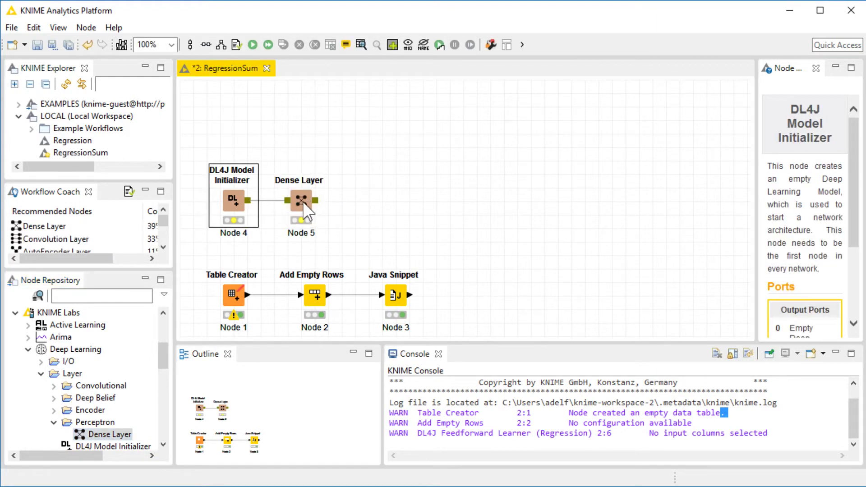
Step: Give the Dense Layer a learning rate of 0.01 and a different activation function
double_click(303, 201)
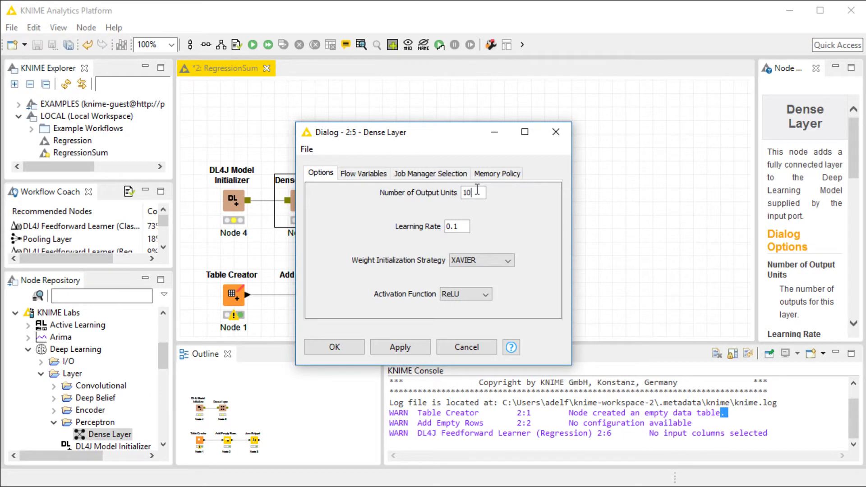
left_click(477, 191)
type("0")
left_click(468, 293)
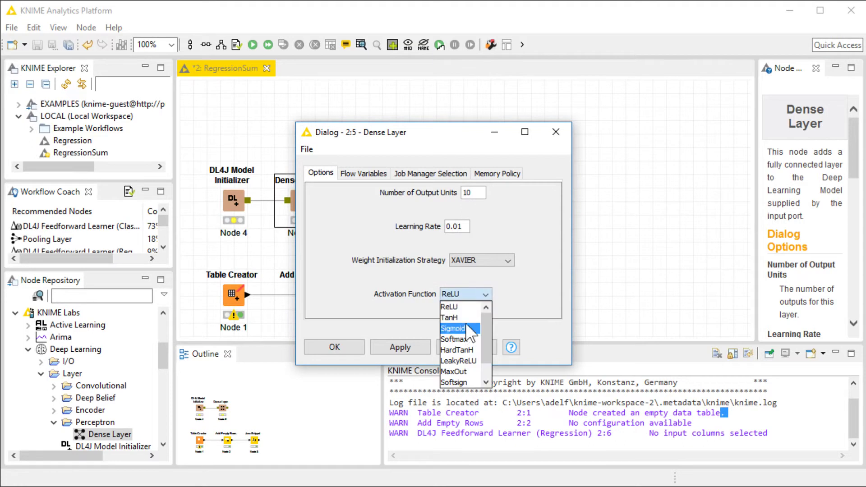
left_click(465, 322)
left_click(335, 347)
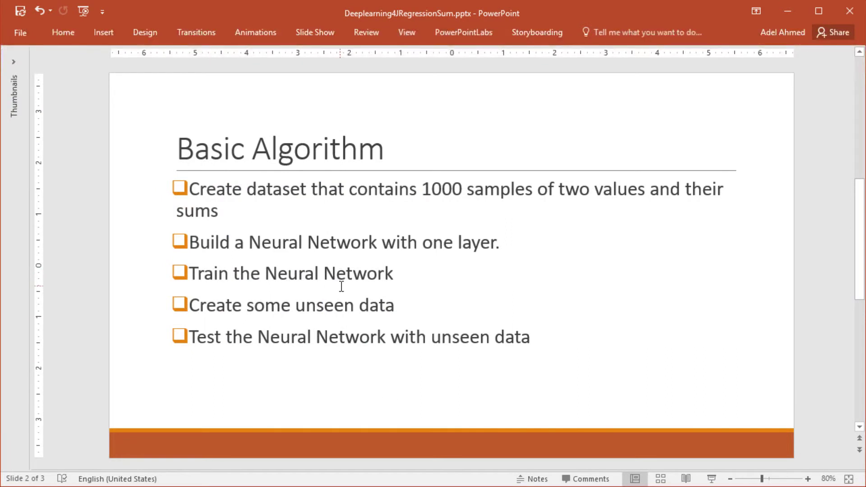
Step: Minimize PowerPoint to get back to the KNIME RegressionSum workflow
left_click(787, 12)
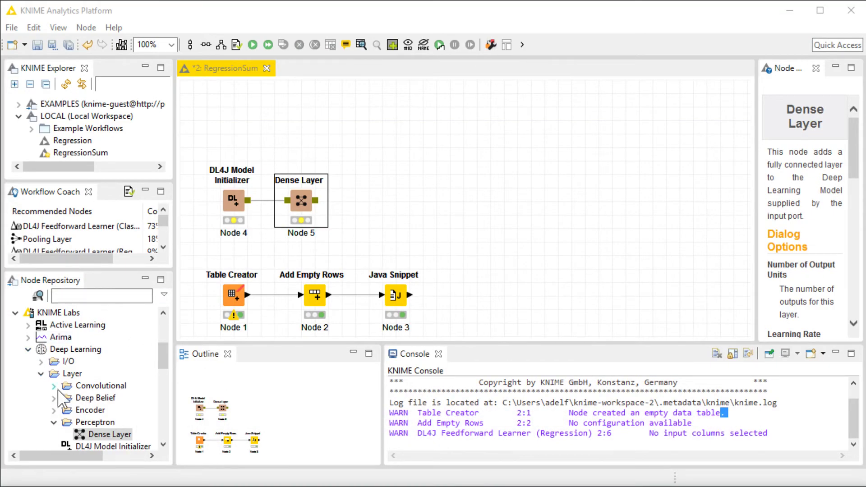
Step: Add a DL4J Feedforward Learner (Regression) from Learn > Supervised near the other nodes
scroll(58, 389, "down", 2)
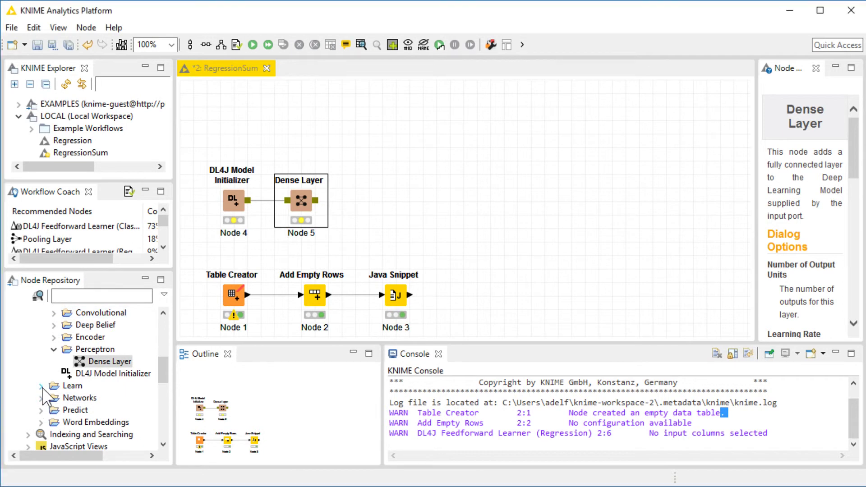
left_click(40, 385)
left_click(54, 398)
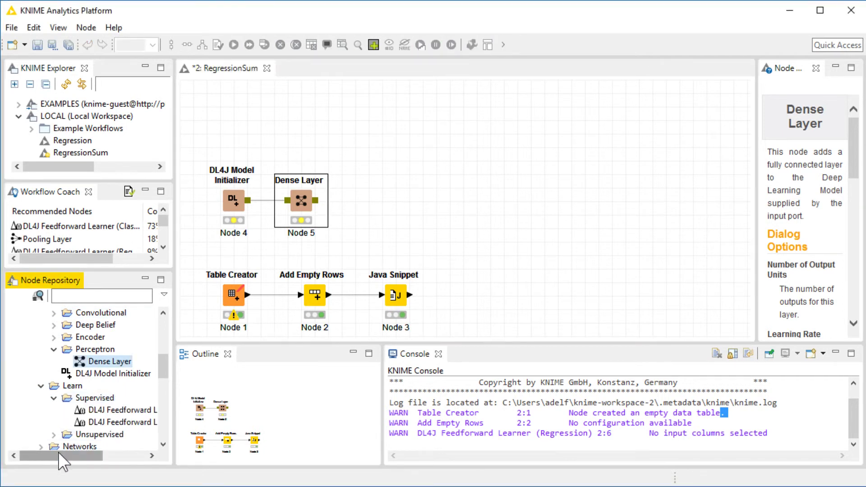
left_click_drag(58, 455, 106, 455)
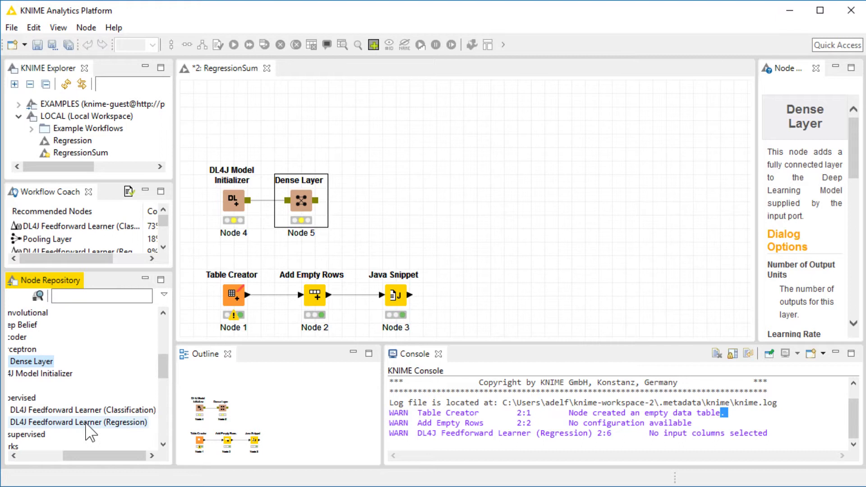
left_click_drag(86, 424, 476, 242)
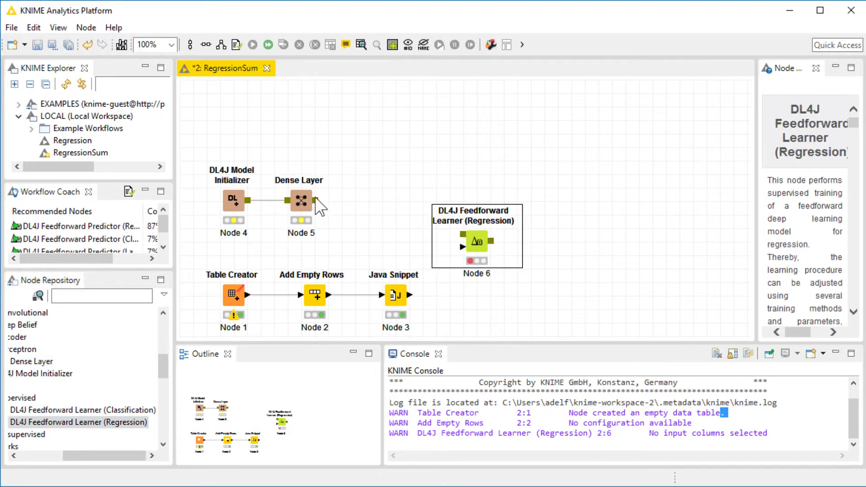
left_click_drag(315, 197, 450, 235)
Step: Connect the Dense Layer output and the Java Snippet data into the learner
left_click(333, 204)
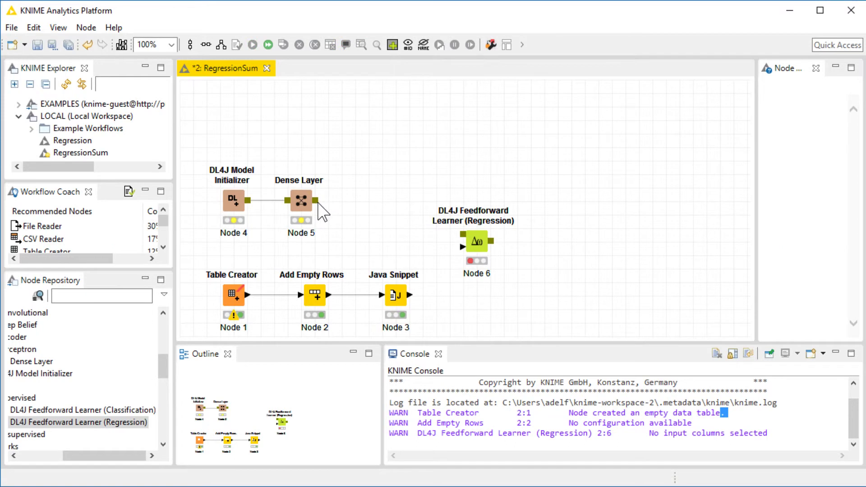
left_click(322, 209)
left_click_drag(316, 200, 463, 247)
left_click(399, 297)
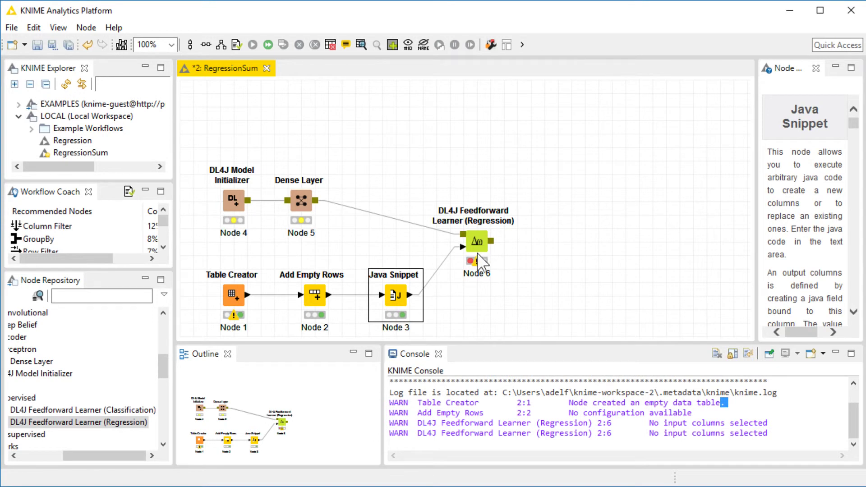
Step: Enable a fixed random seed of 12345 in the learner's configuration
double_click(478, 245)
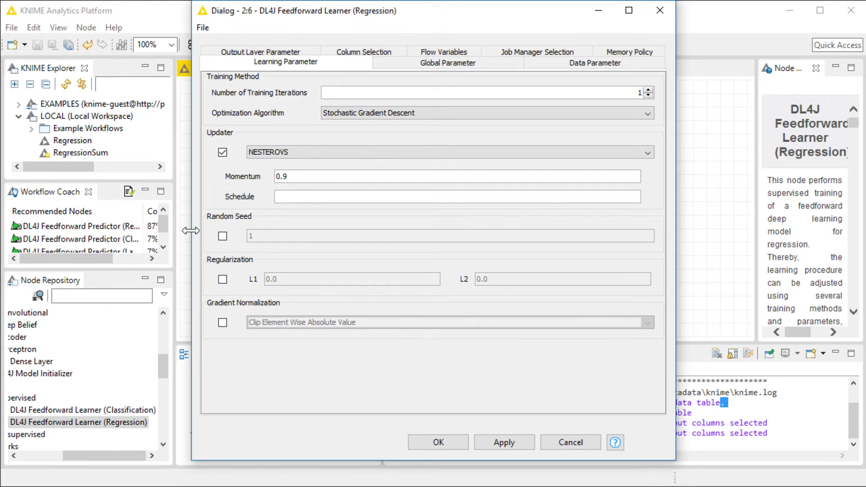
left_click_drag(191, 231, 21, 215)
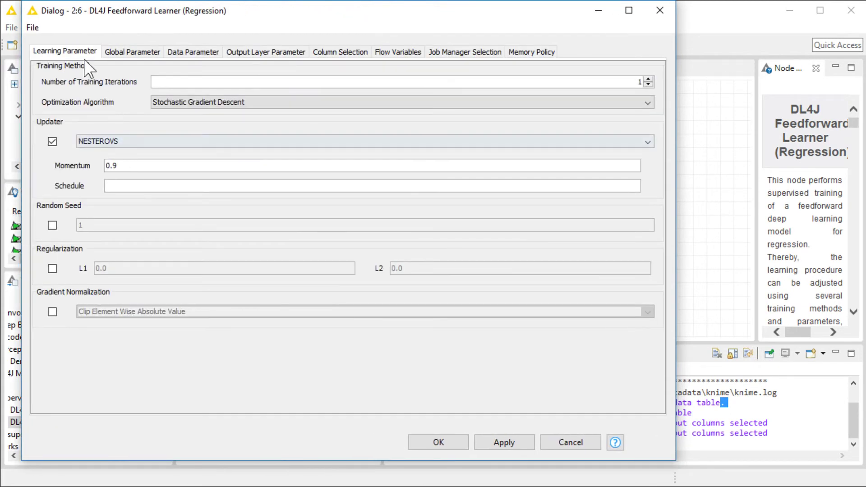
left_click(53, 225)
left_click(98, 224)
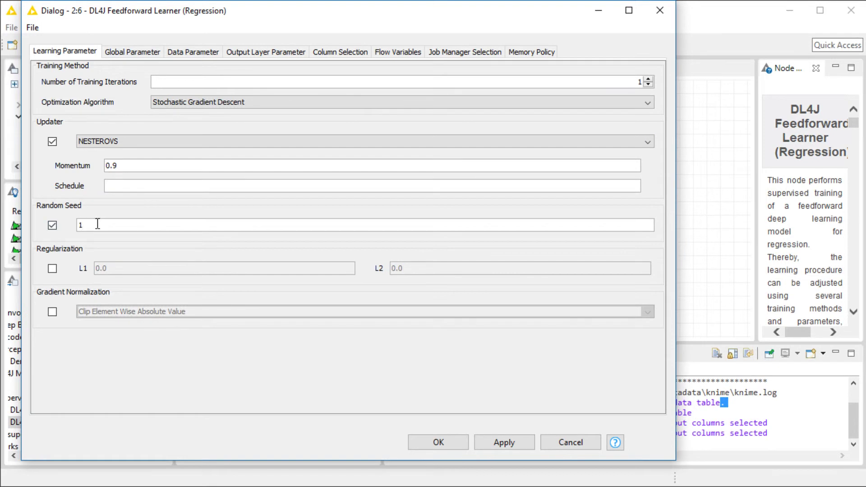
type("2345")
Step: Set the data parameters to batch size 100 and 200 epochs
left_click(134, 53)
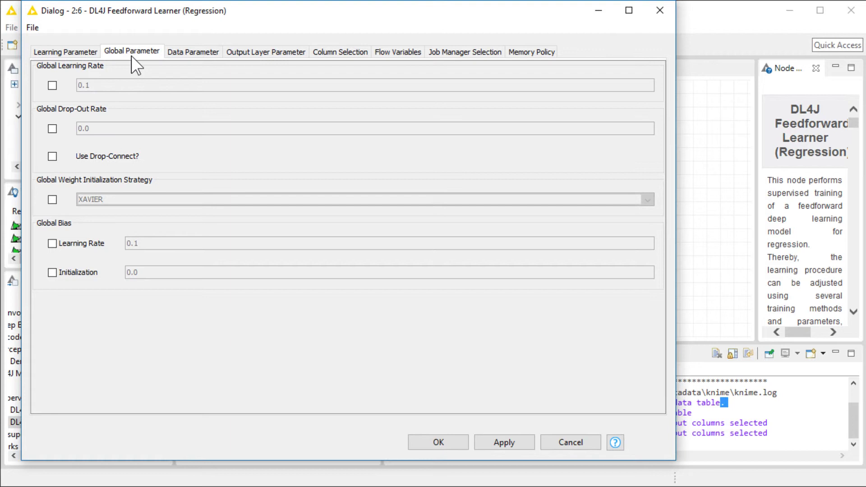
left_click(195, 52)
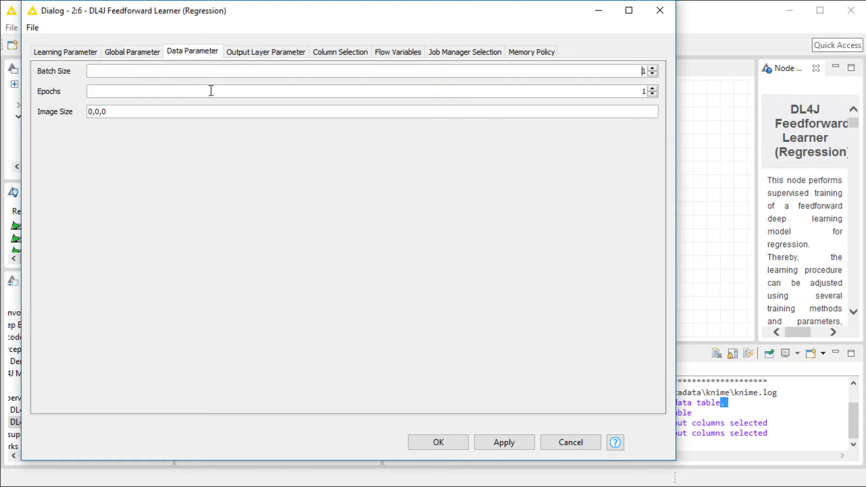
left_click_drag(611, 71, 673, 68)
type("100")
left_click_drag(617, 91, 674, 93)
type("200")
Step: Set the output layer learning rate to 0.01 with VI weight initialisation
left_click(258, 53)
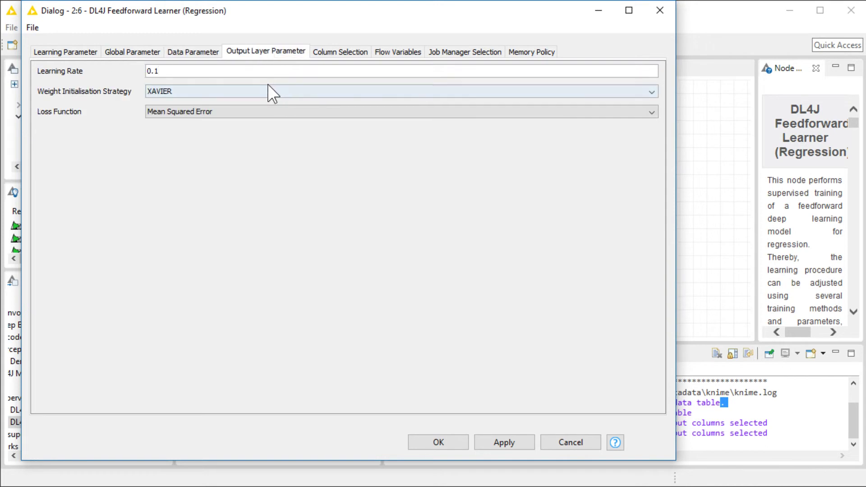
key("Left")
type("0")
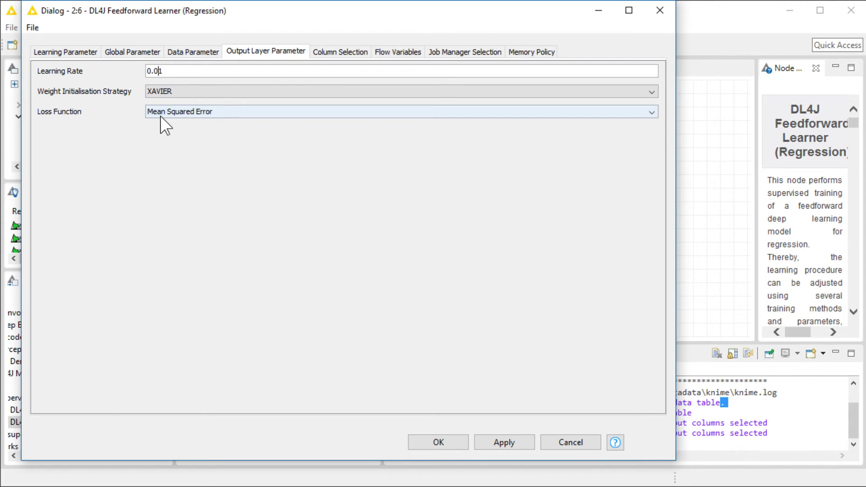
left_click(204, 92)
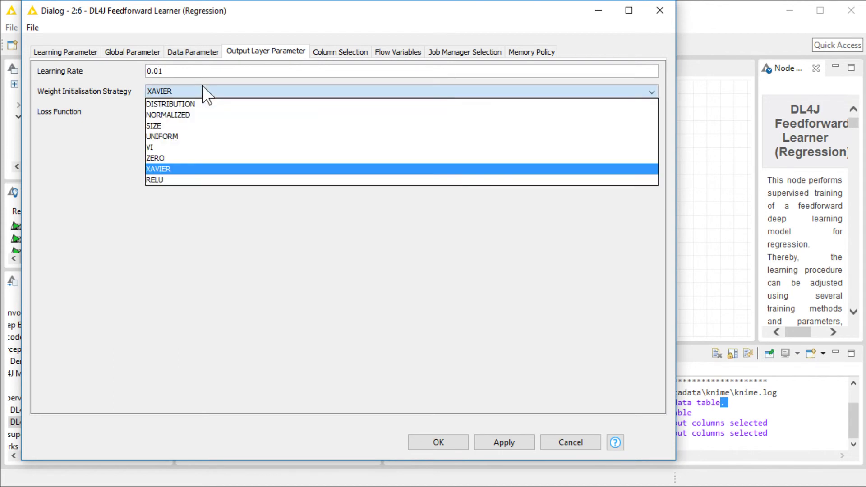
left_click(189, 148)
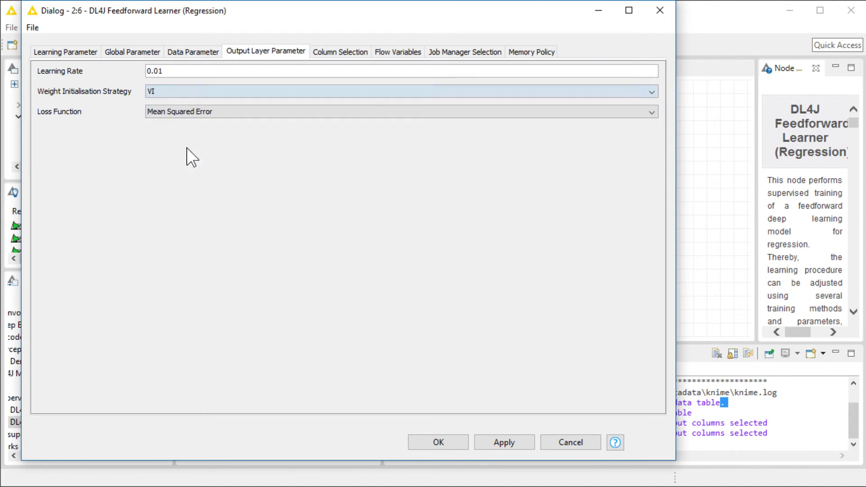
left_click(339, 51)
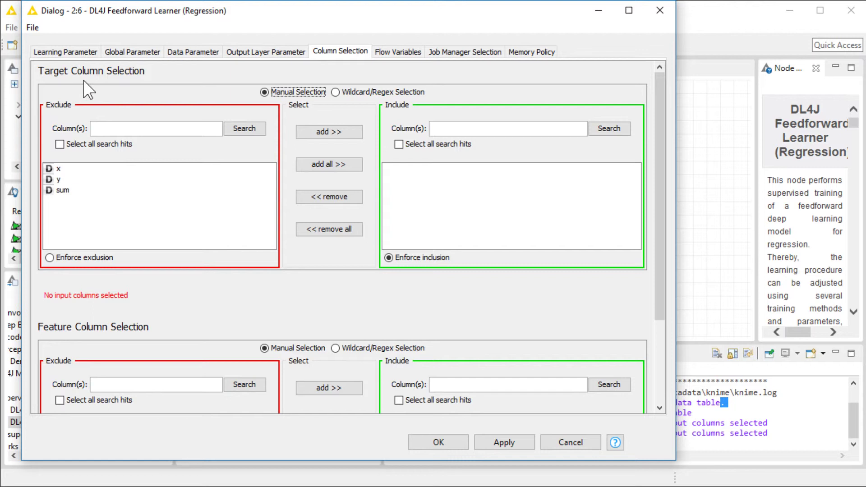
Step: Make sum the target column and x and y the feature columns, then confirm
left_click(65, 190)
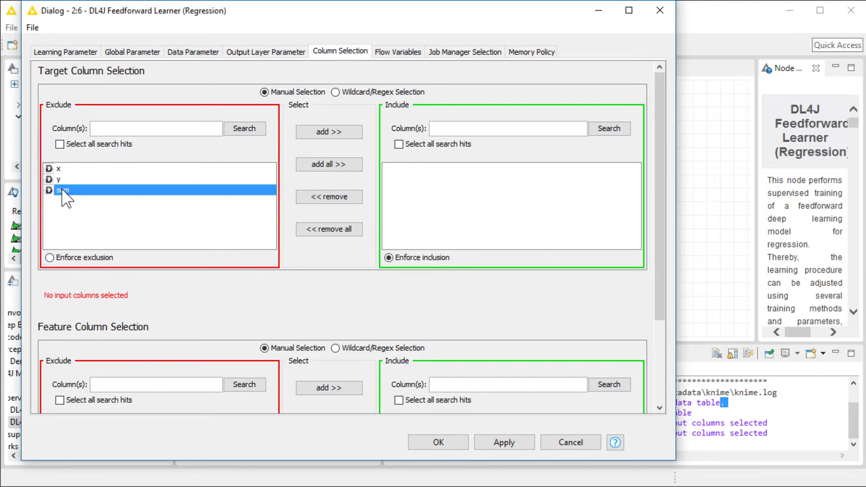
double_click(64, 190)
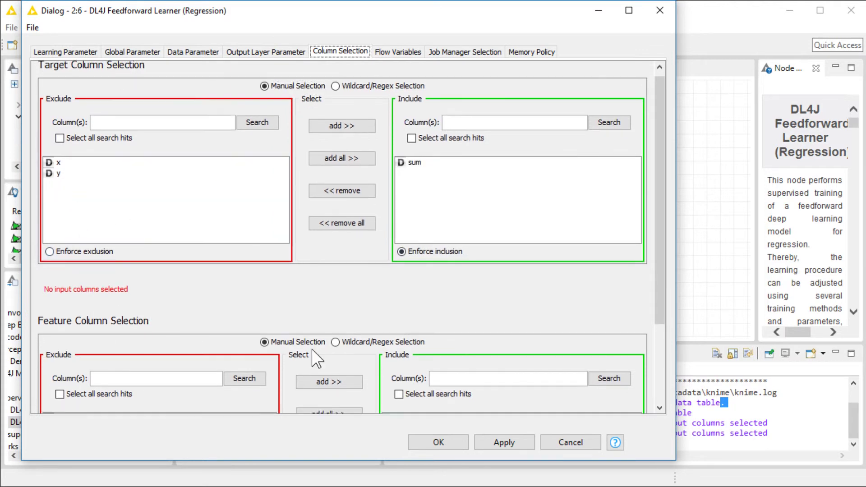
scroll(661, 267, "down", 3)
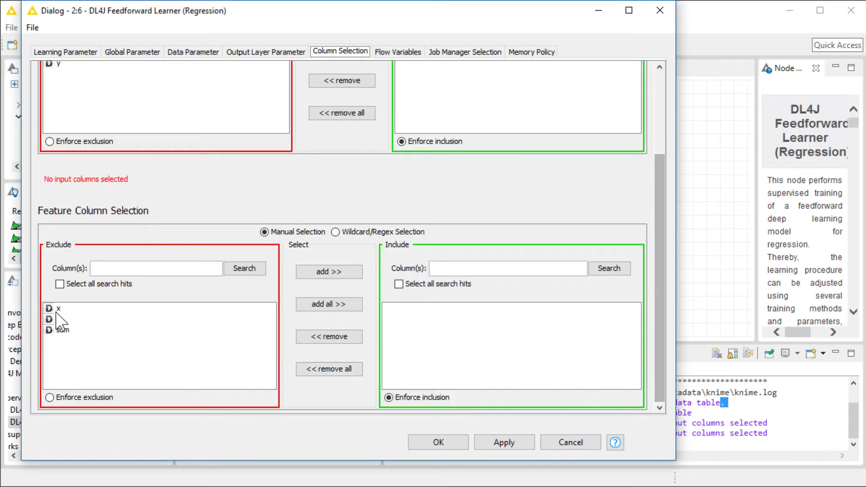
left_click(55, 308)
double_click(55, 310)
left_click(55, 310)
double_click(55, 309)
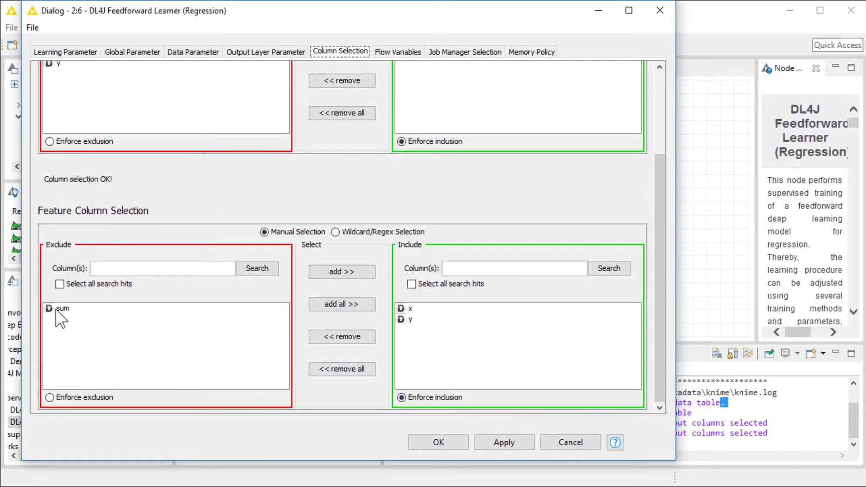
left_click(438, 442)
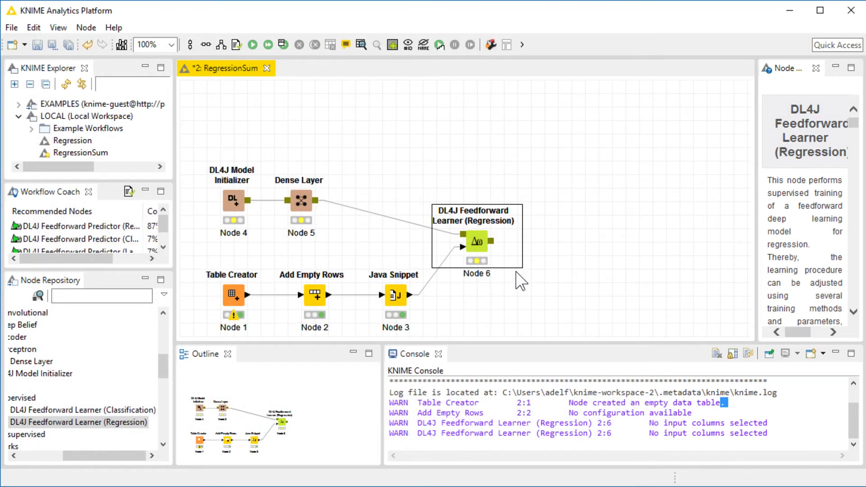
Step: Execute the Feedforward Learner and show its Learning Status view
right_click(478, 242)
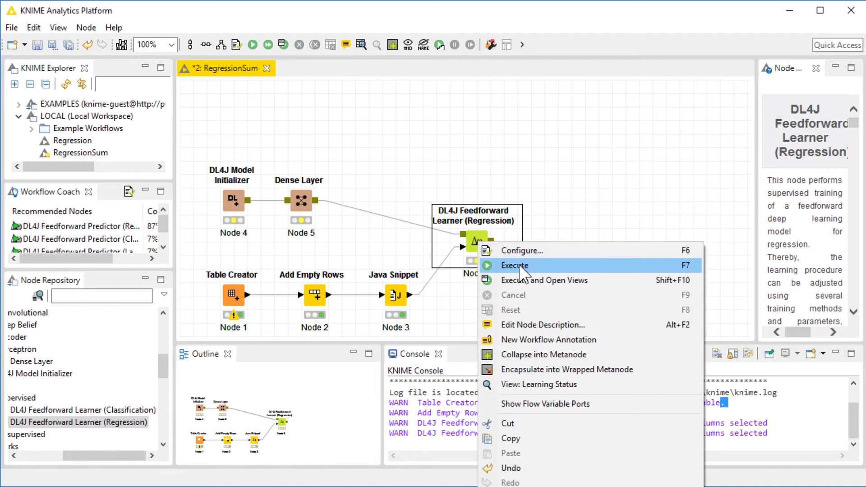
left_click(519, 264)
right_click(474, 239)
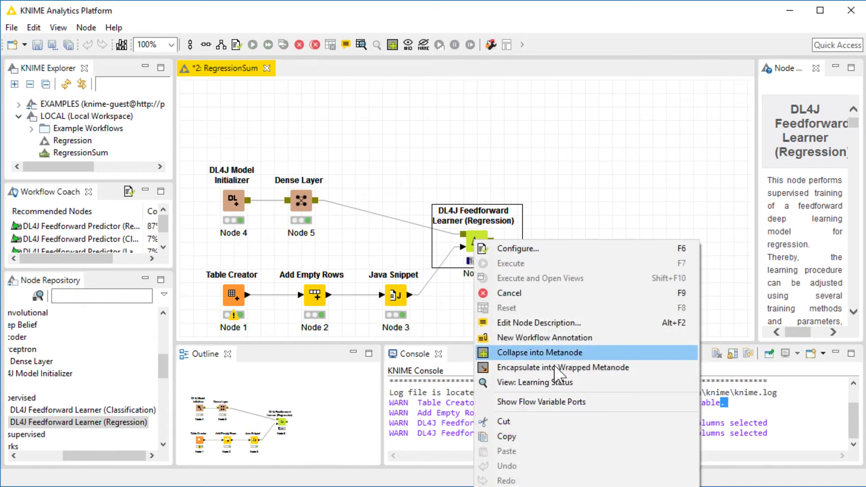
left_click(556, 381)
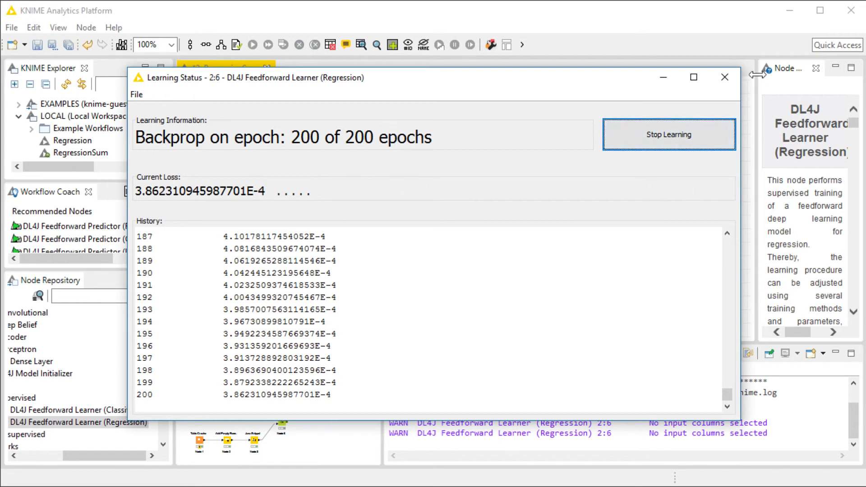
Step: Duplicate the existing Table Creator and paste the copy below the learner
left_click(725, 78)
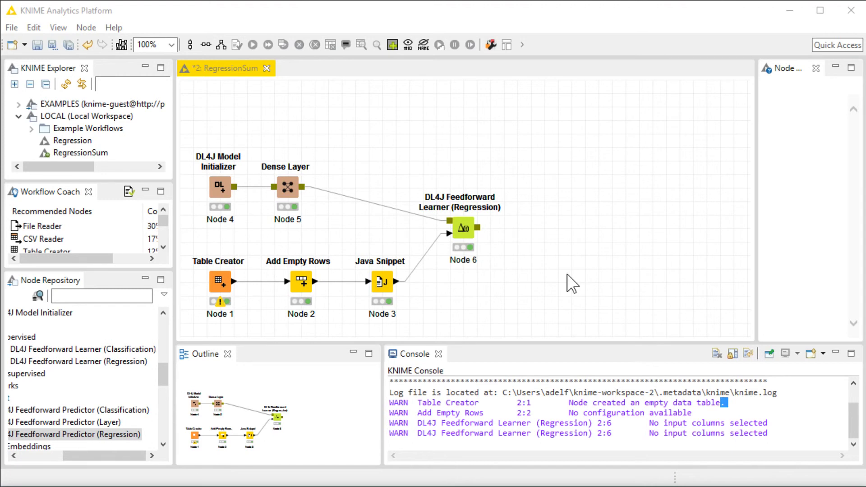
left_click(223, 284)
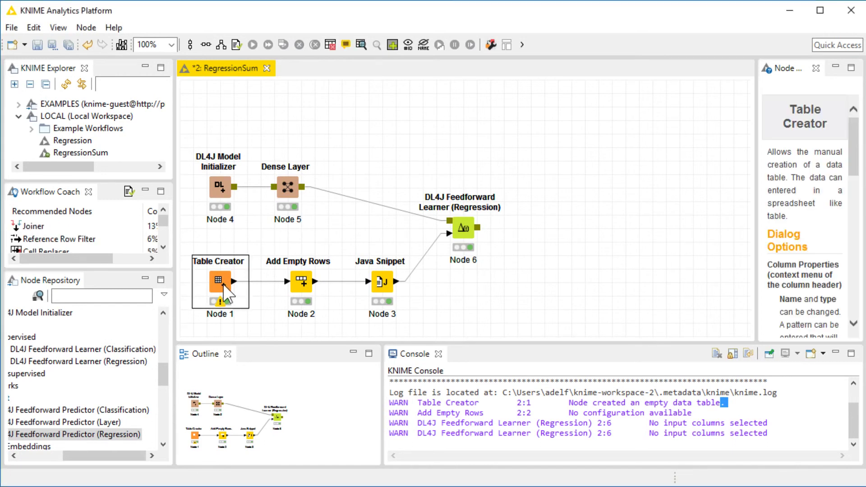
right_click(223, 284)
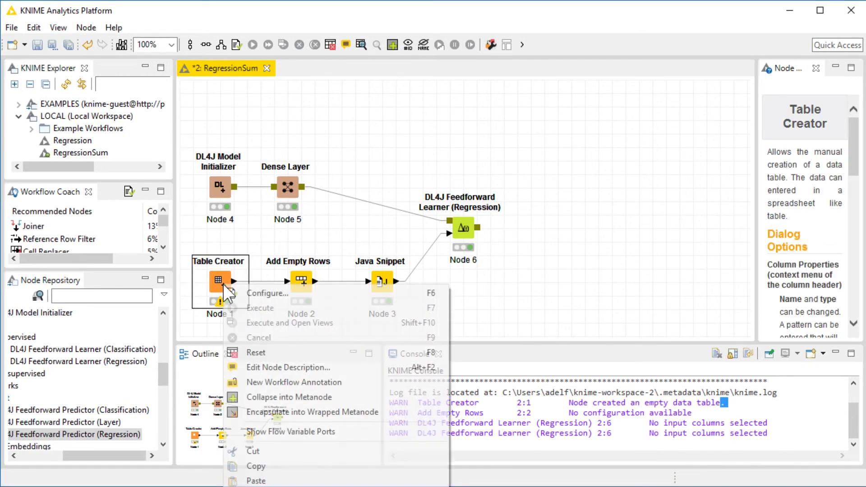
left_click(252, 467)
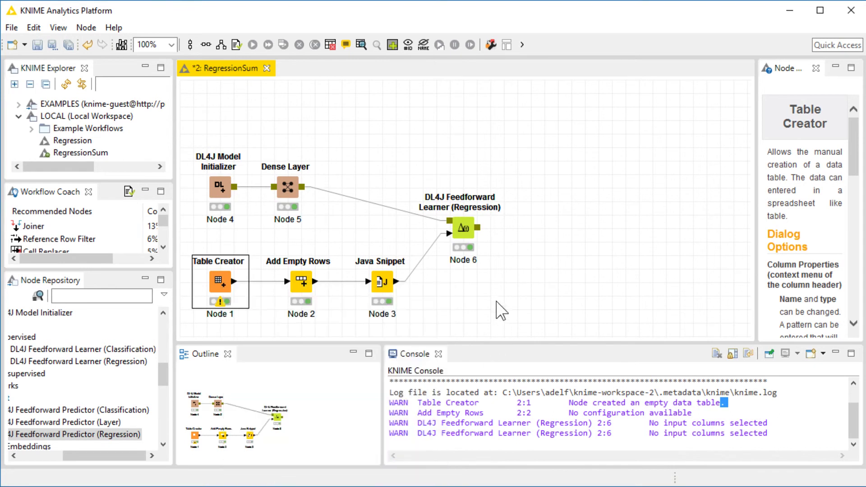
right_click(567, 242)
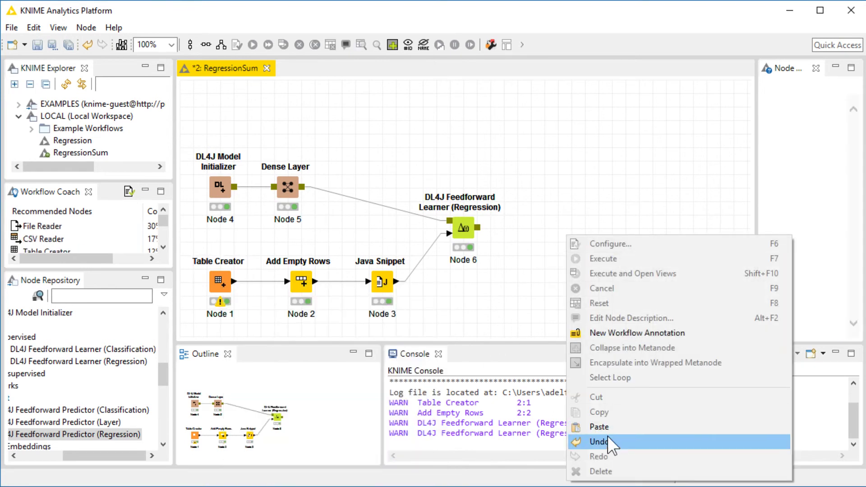
left_click(605, 428)
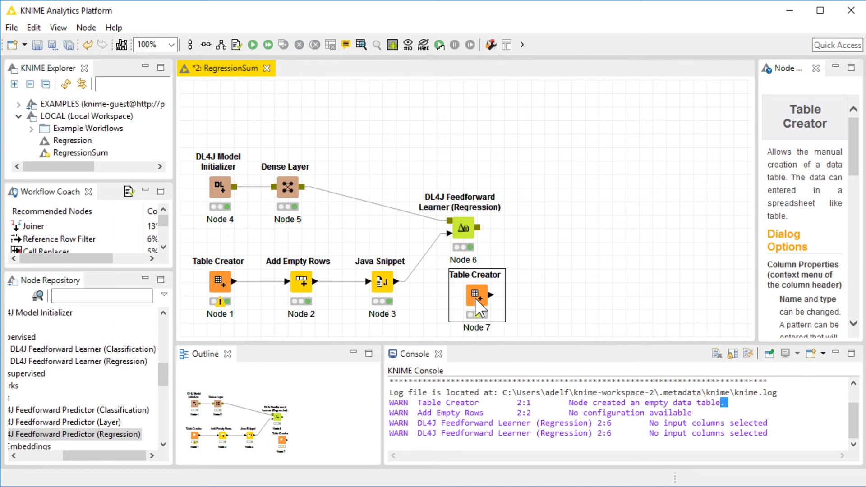
Step: Delete the copy's sum column and enter the first test row, x 1.12 and y 0.25
key("F6")
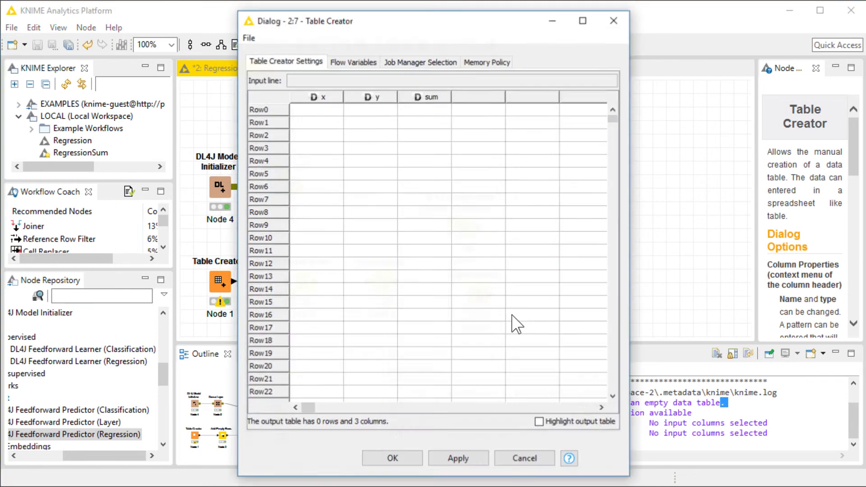
left_click(431, 97)
right_click(428, 97)
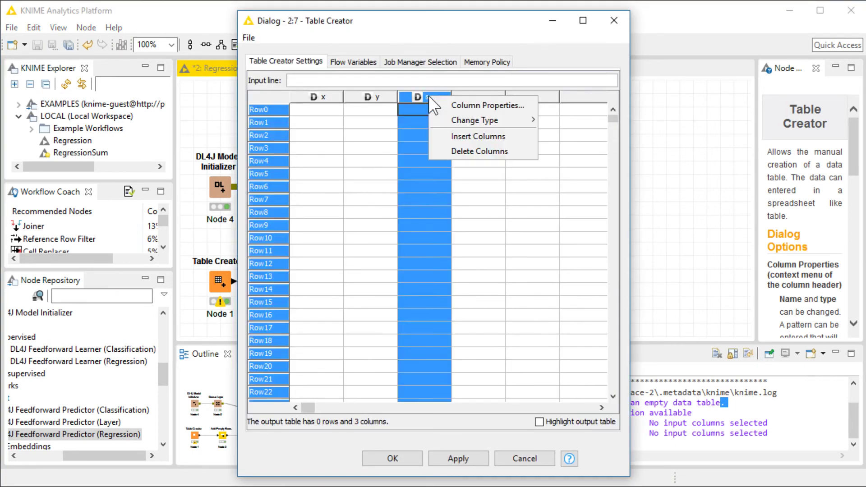
left_click(472, 151)
left_click(315, 111)
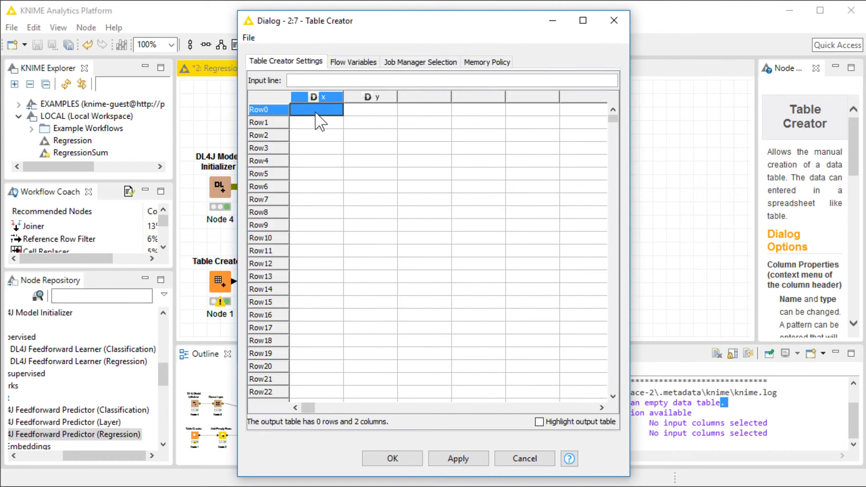
left_click(315, 113)
type("1.12")
key("Tab")
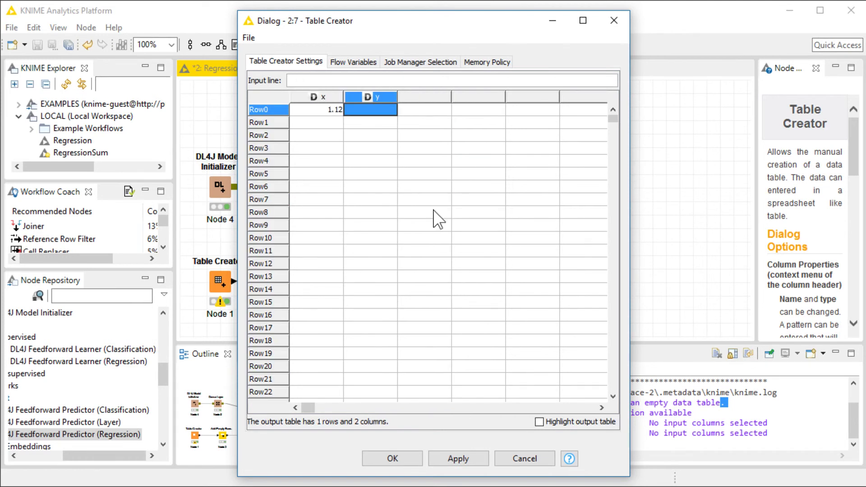
type("0.25")
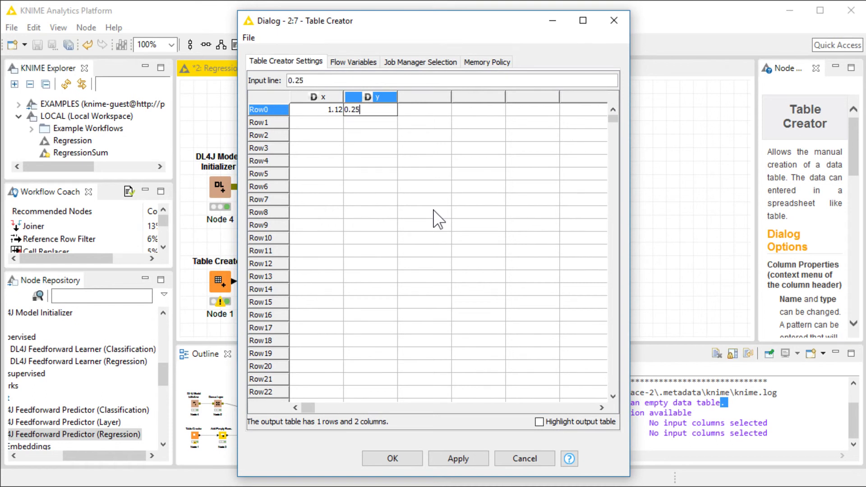
key("Return")
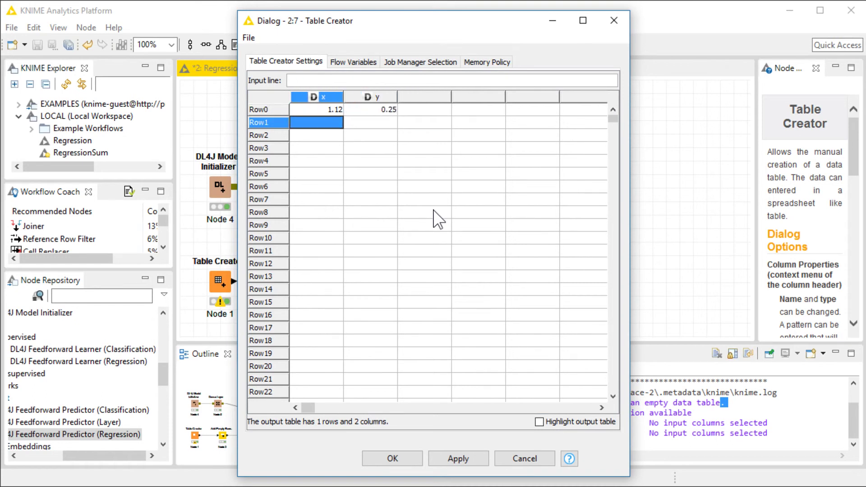
Step: Enter test rows 1/1 and 2.1/2.9 and accept the test table
type("1")
key("Tab")
type("1")
key("Return")
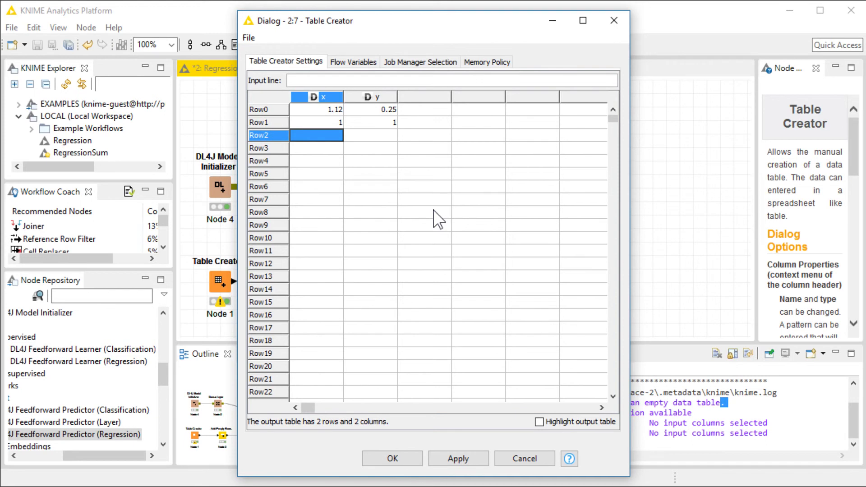
type("2.1")
key("Tab")
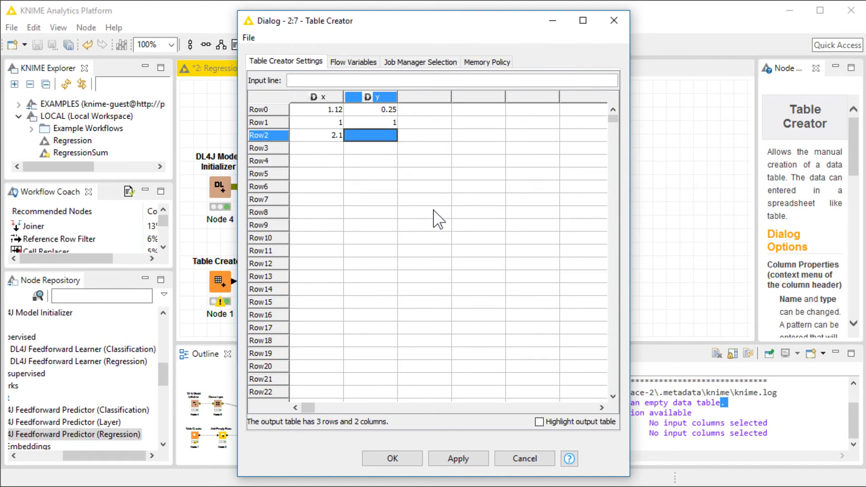
type("2.9")
key("Tab")
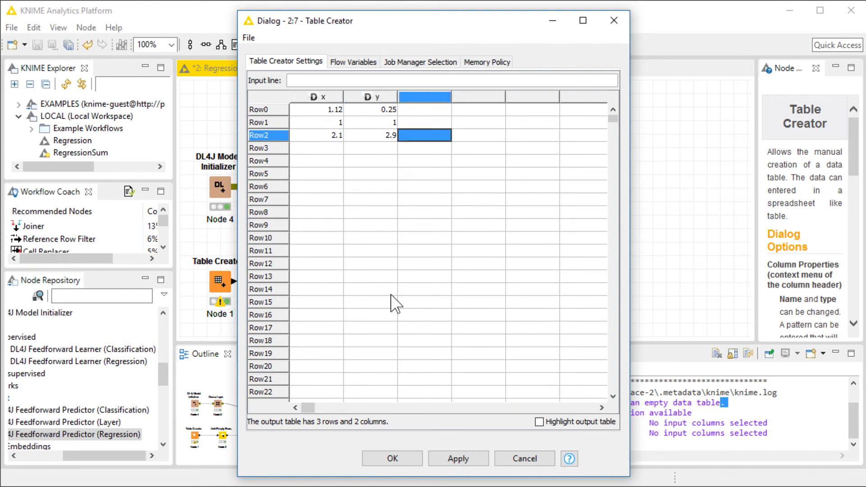
left_click(404, 459)
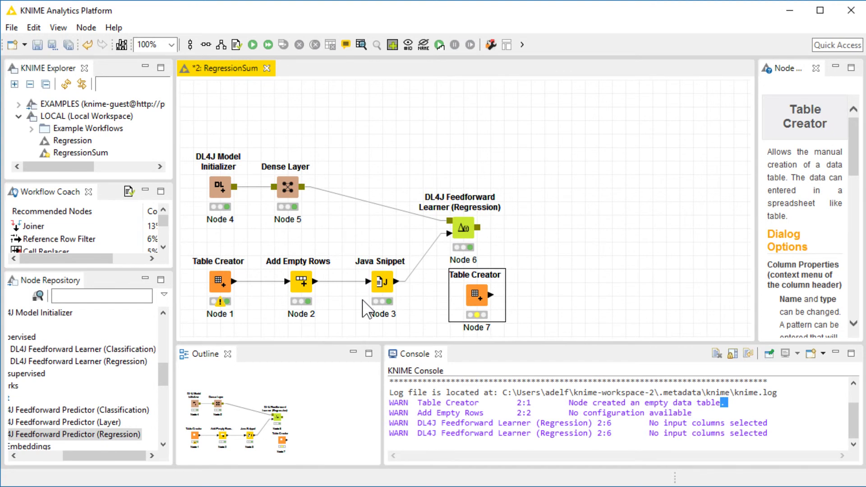
Step: Add a DL4J Feedforward Predictor (Regression) fed by the learner and the test table
left_click(45, 437)
left_click_drag(44, 436, 562, 255)
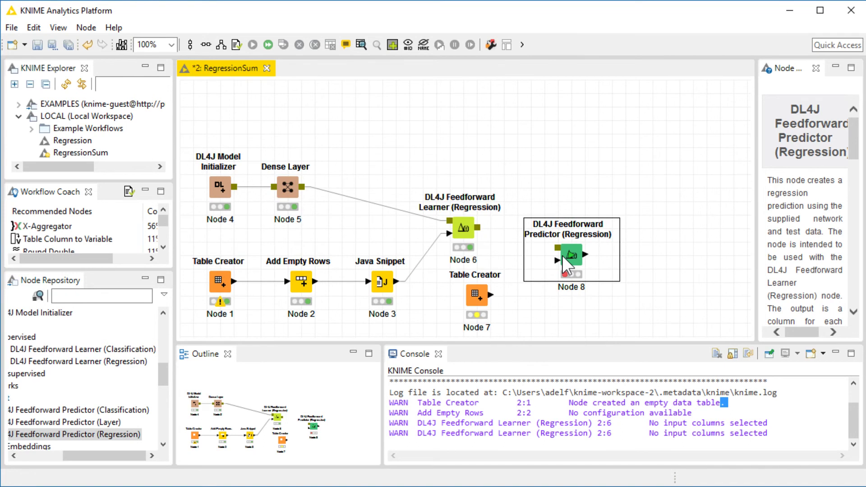
left_click_drag(477, 227, 563, 254)
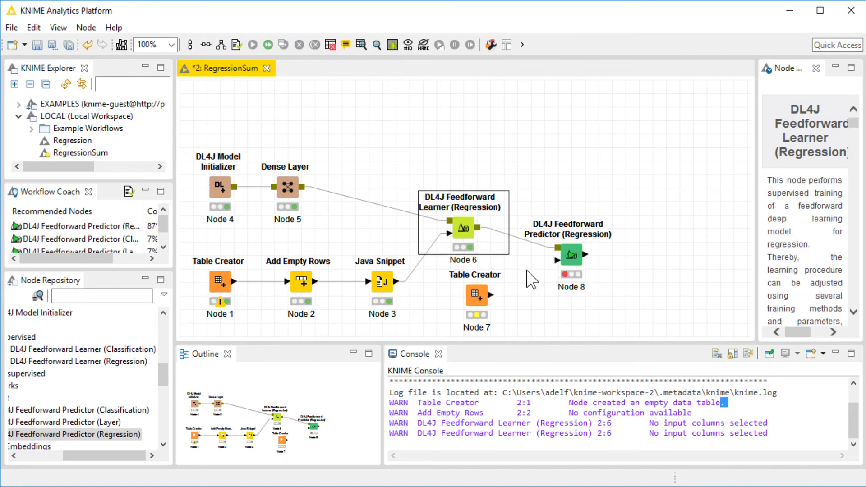
left_click_drag(492, 297, 571, 255)
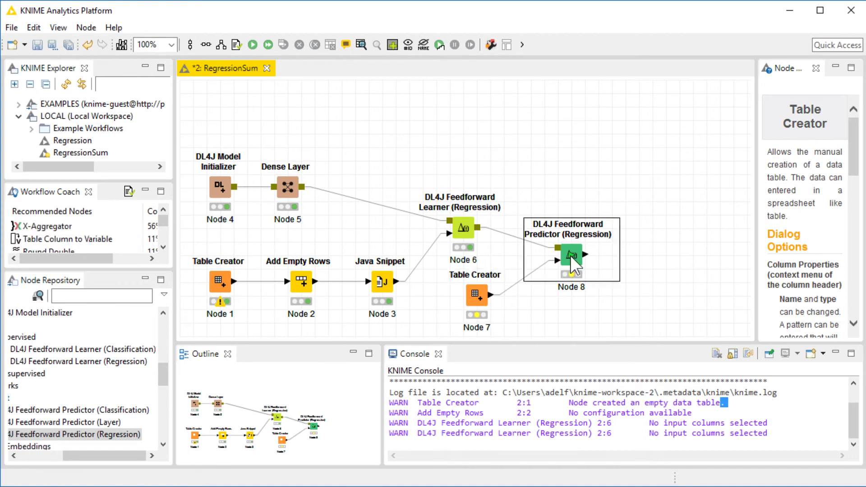
Step: Execute the predictor and view its output table of predictions
right_click(571, 256)
left_click(600, 279)
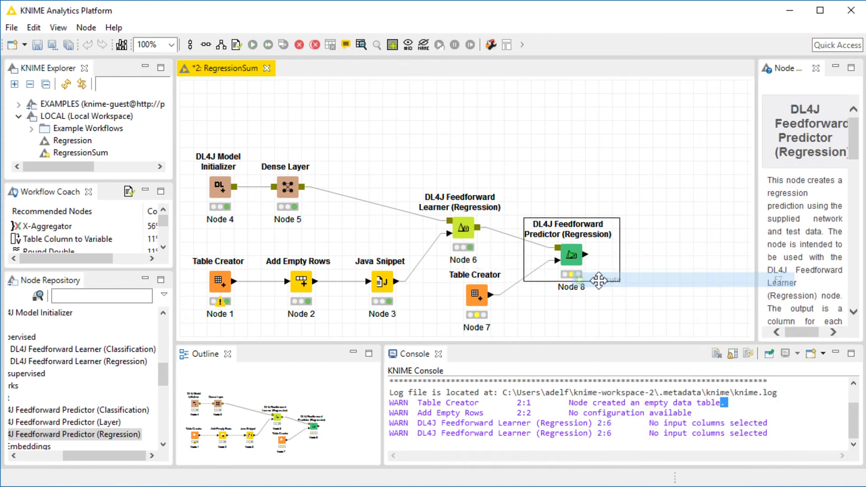
right_click(574, 262)
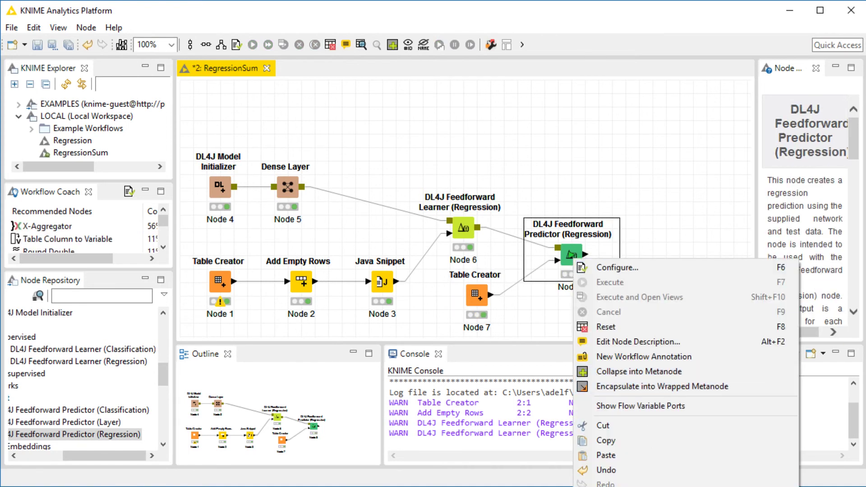
left_click(614, 484)
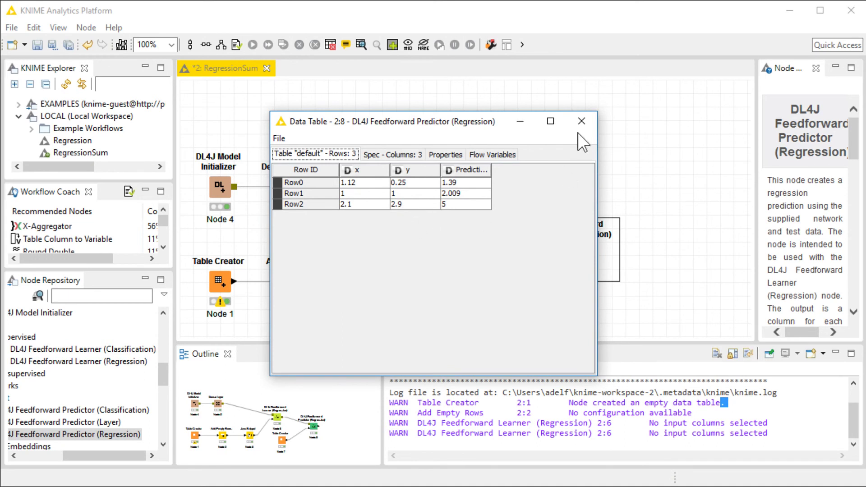
left_click(585, 121)
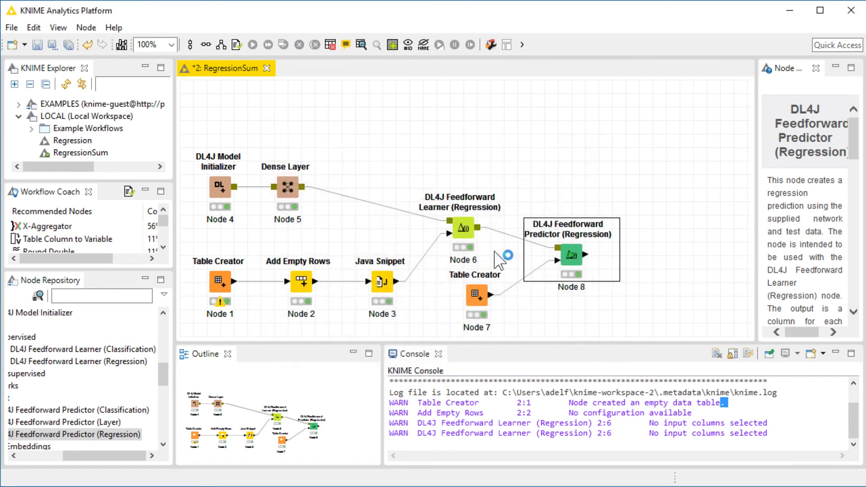
left_click(379, 283)
double_click(380, 283)
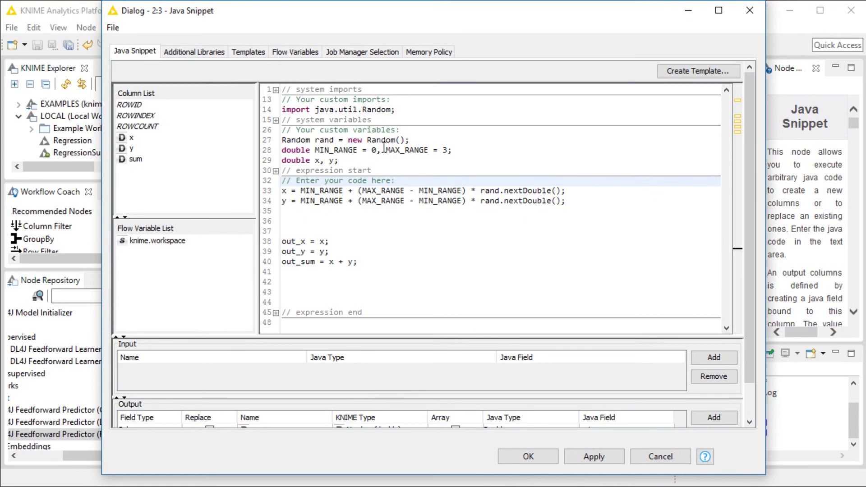
double_click(443, 149)
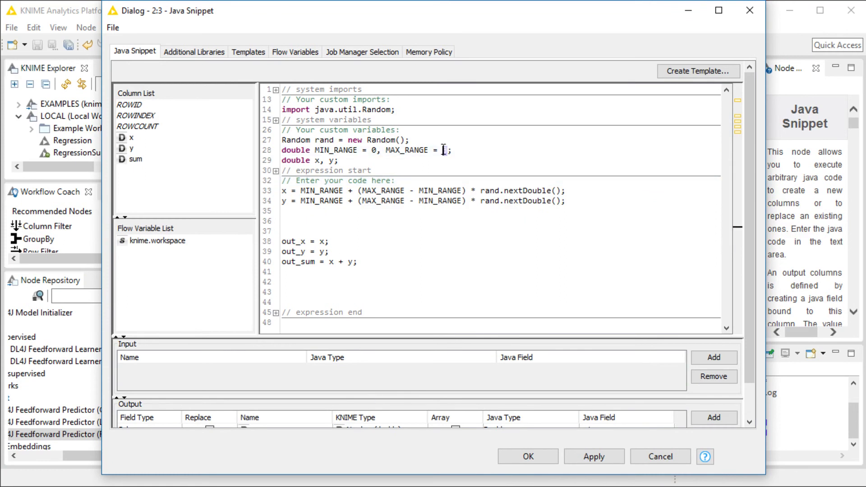
double_click(374, 150)
Step: Add Row3 with x 10 and y 11 to the test Table Creator and accept the node reset
left_click(750, 11)
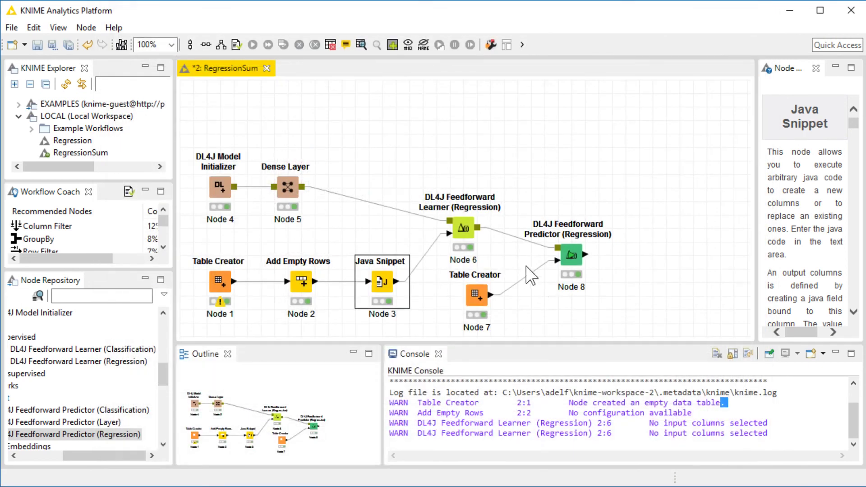
double_click(478, 296)
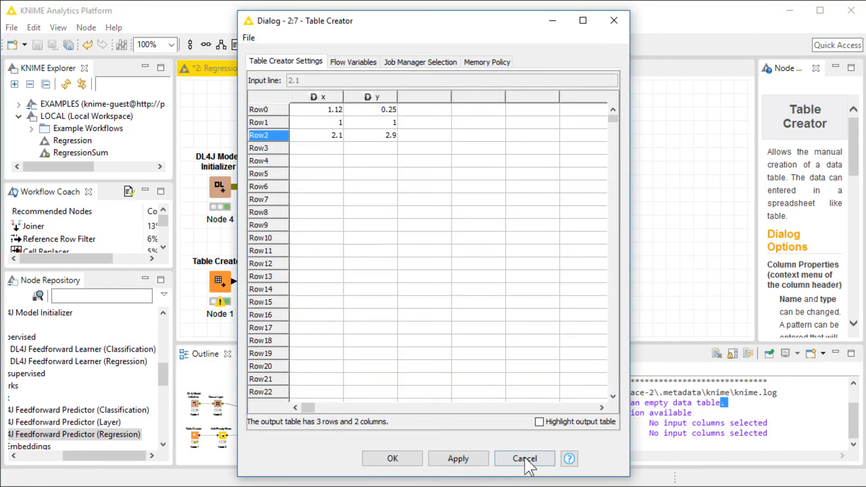
left_click(319, 149)
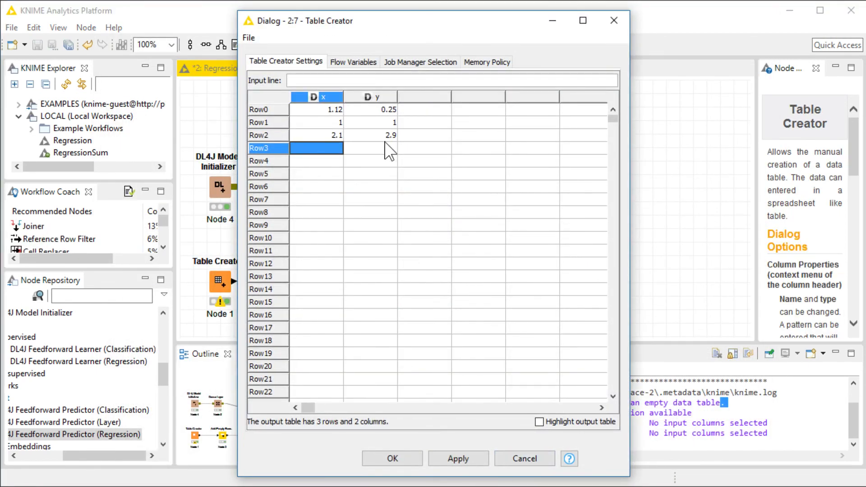
type("10")
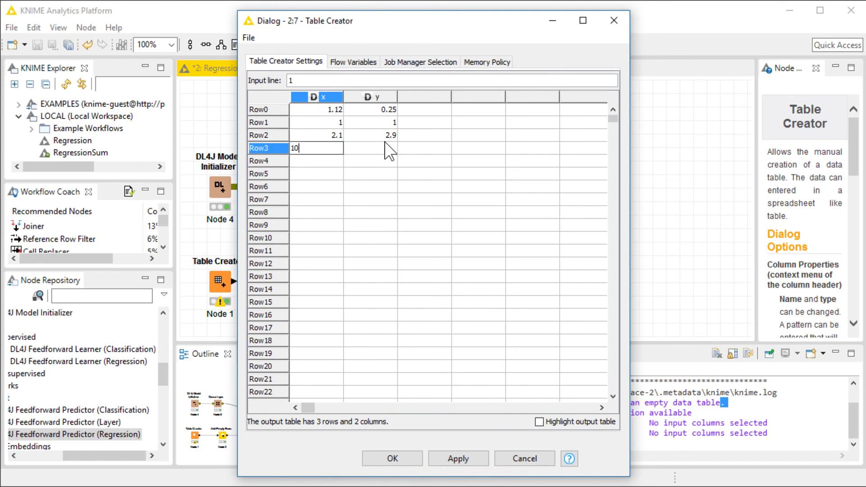
left_click(386, 149)
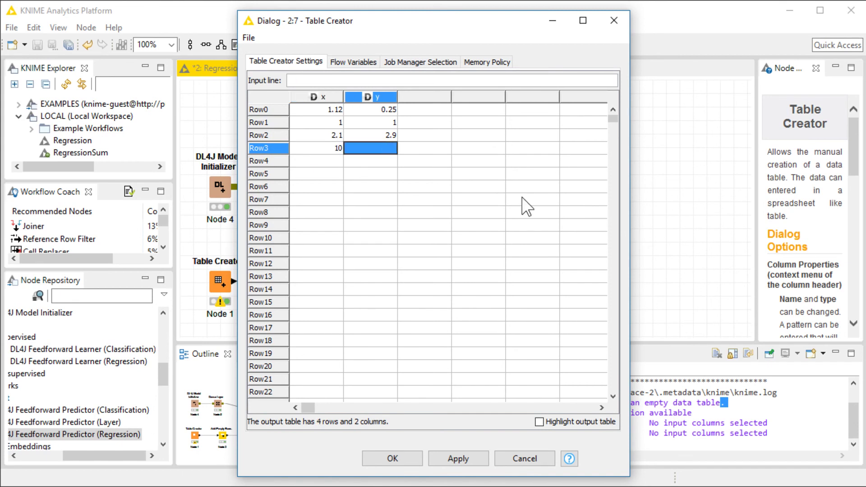
type("11")
key("Tab")
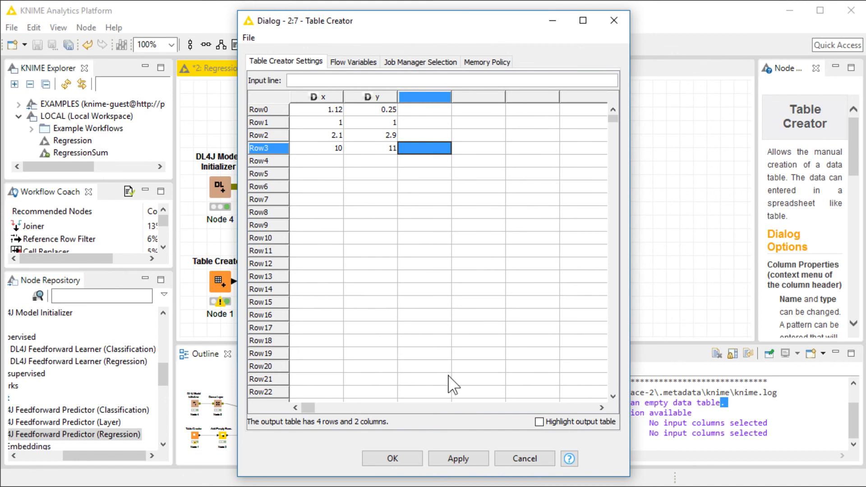
left_click(387, 456)
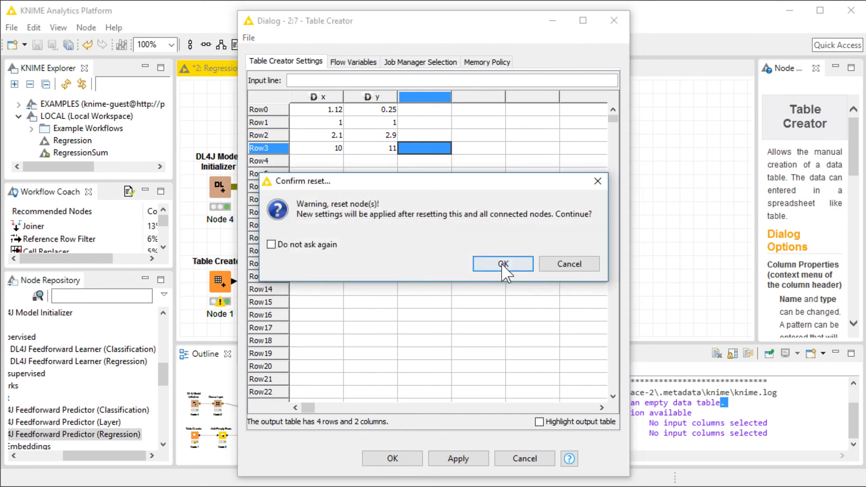
left_click(491, 269)
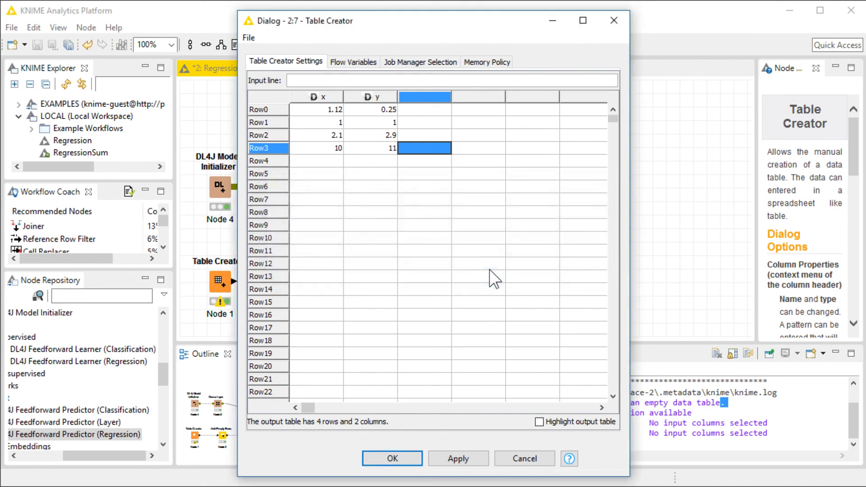
Step: Re-execute predictor Node 8 and confirm its output table predicts 8.336 for x 10, y 11
right_click(567, 256)
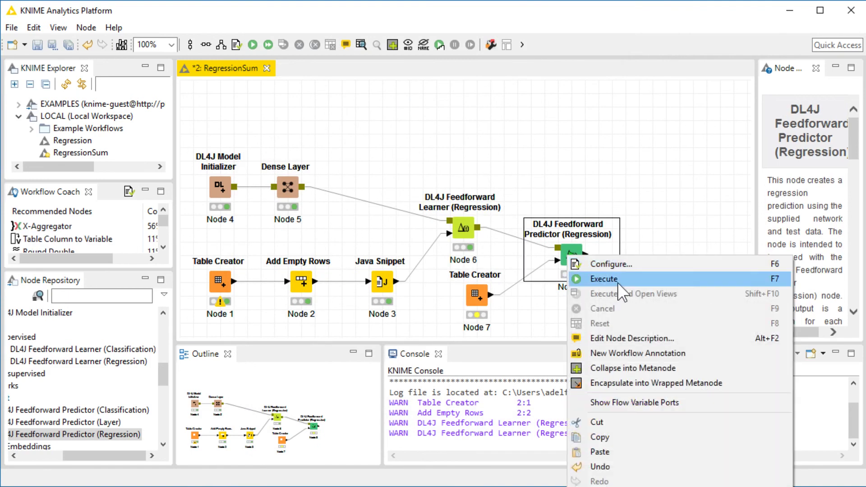
left_click(619, 280)
right_click(571, 264)
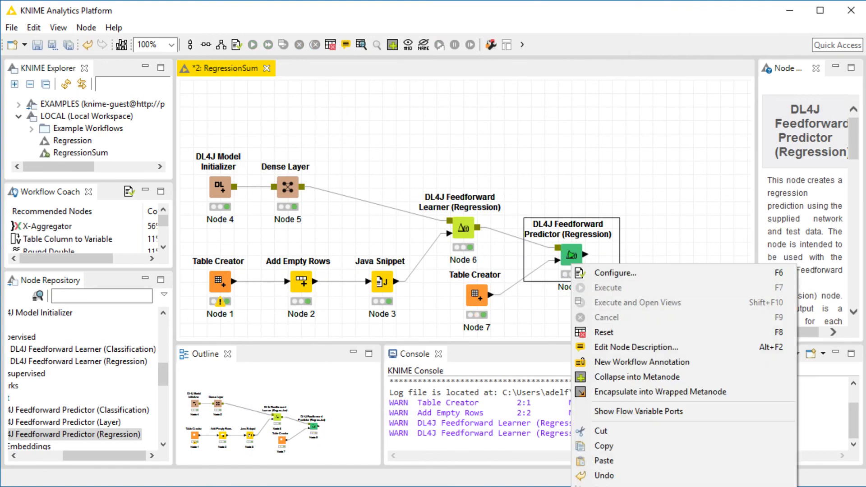
left_click(623, 480)
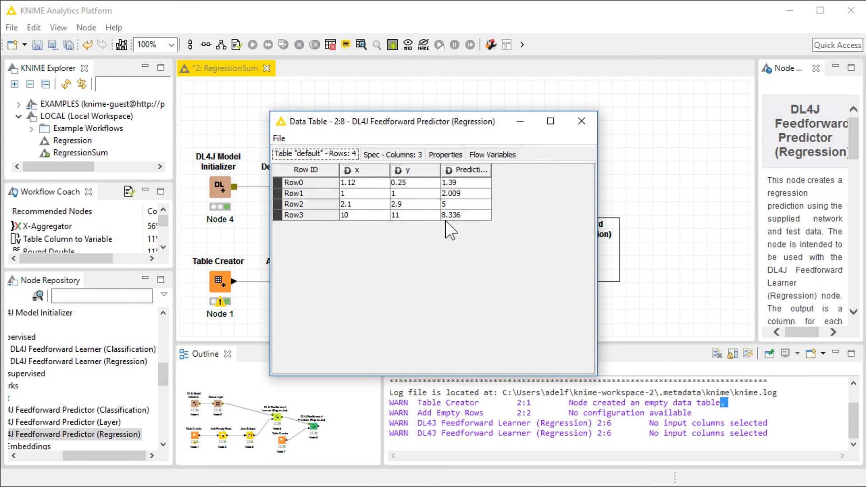
left_click(582, 122)
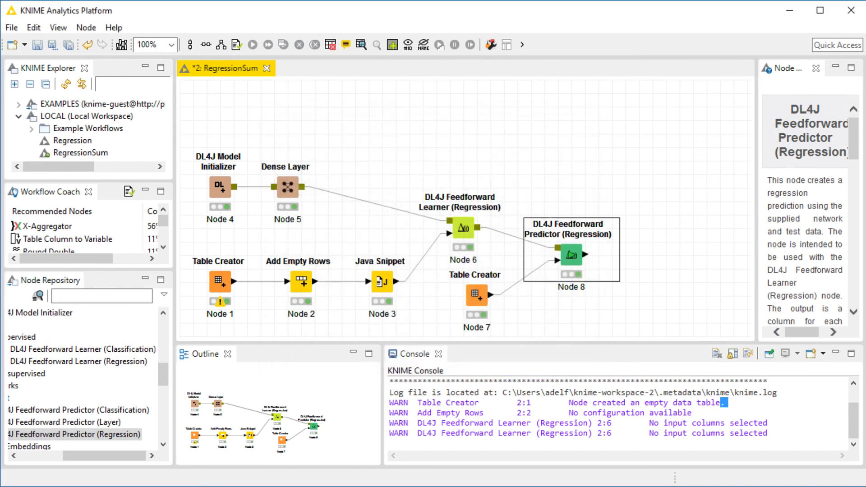
key("alt+Tab")
scroll(529, 365, "up", 2)
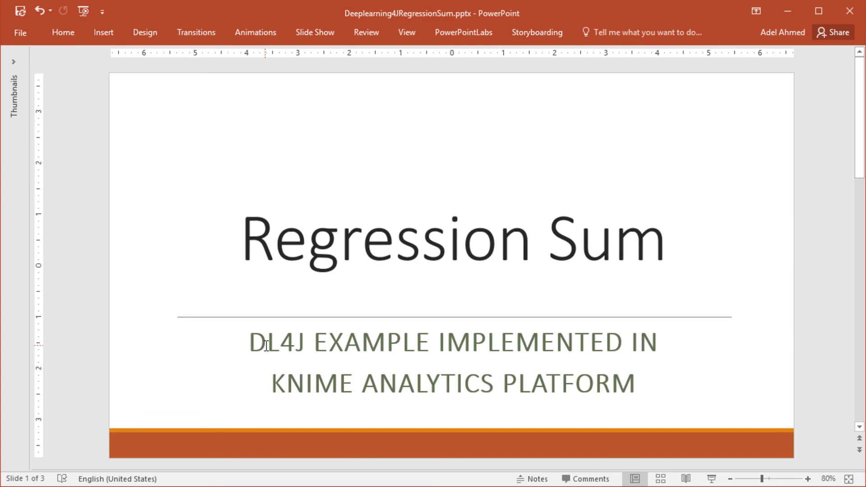
scroll(267, 346, "down", 2)
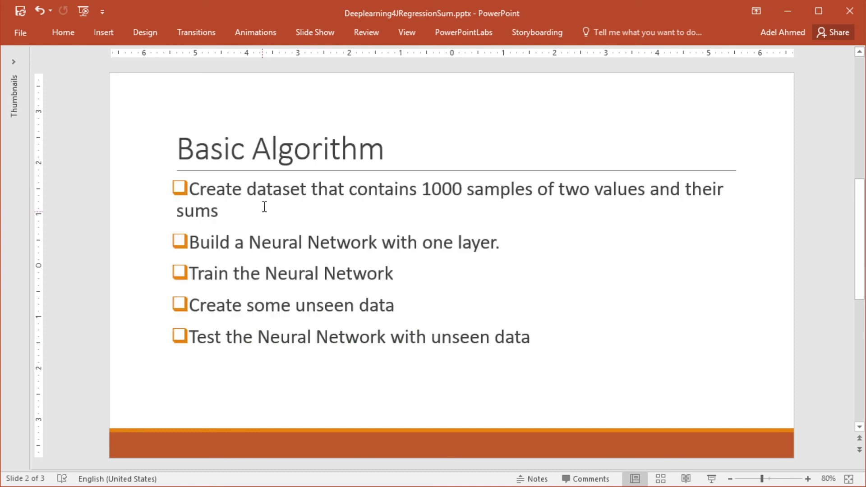